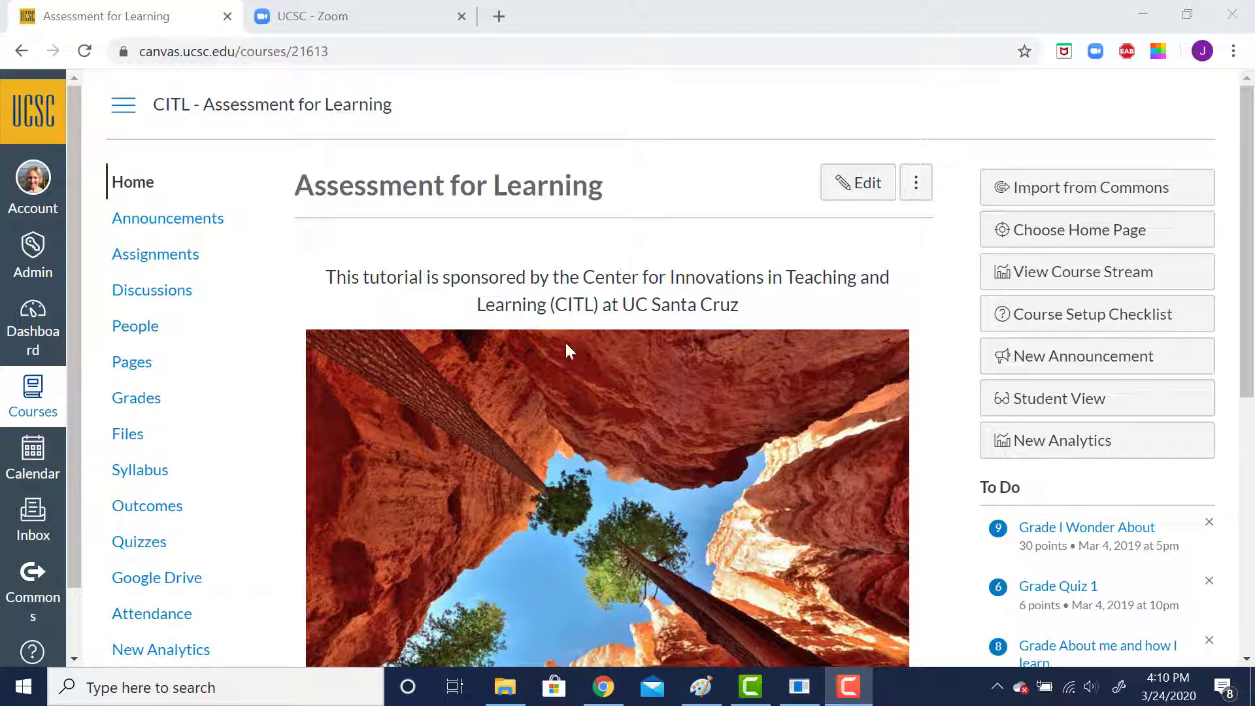
Look at the UCSC Zoom sign-in page and return to the Assessment for Learning course in Canvas.
click(372, 27)
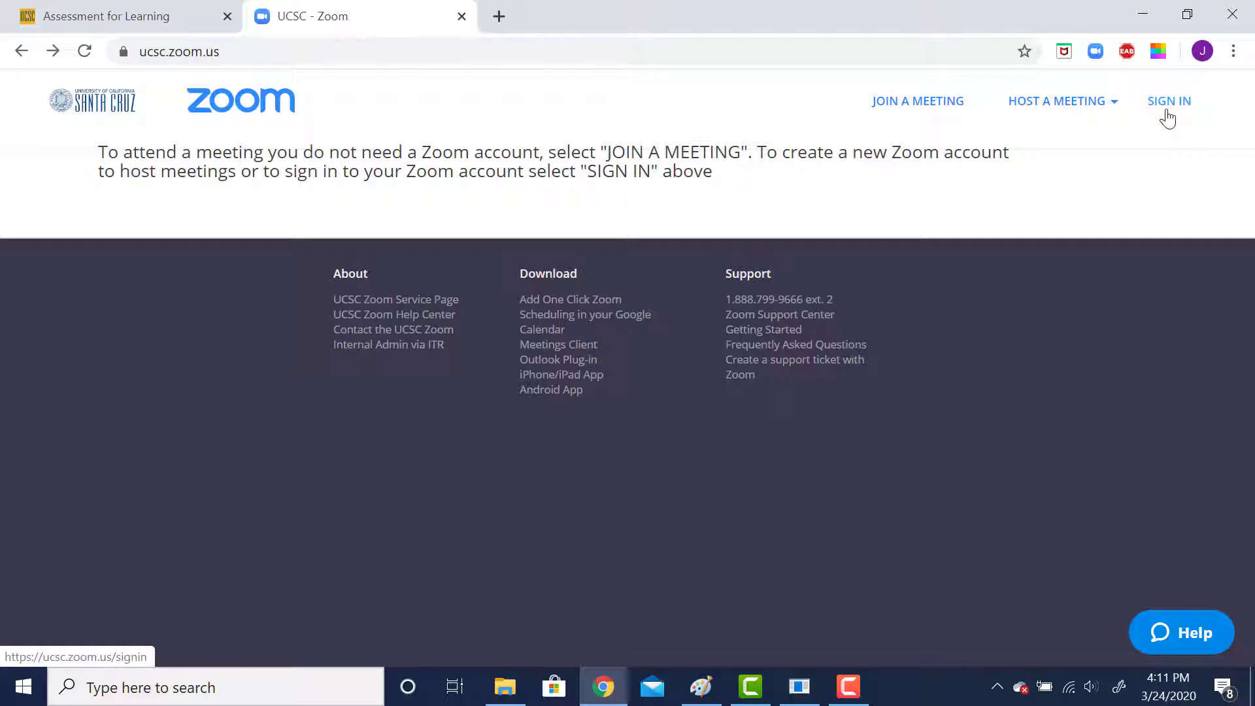
click(133, 28)
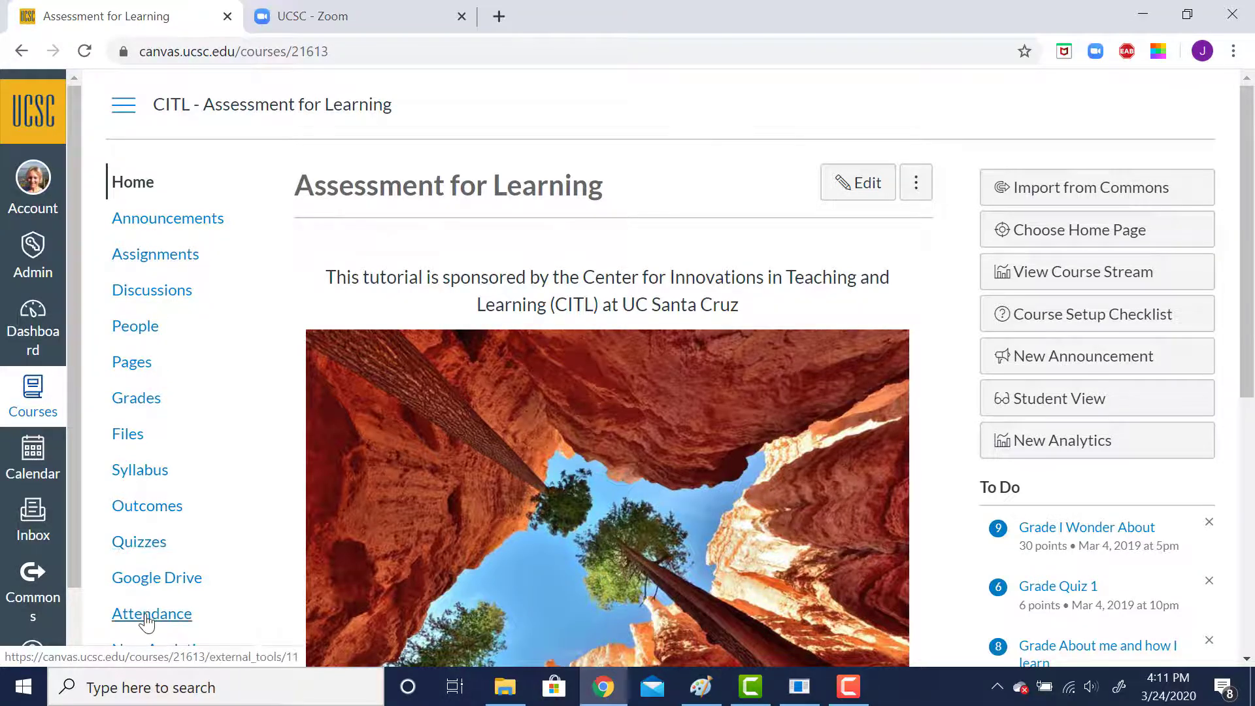
Open the navigation settings of the Assessment for Learning course.
scroll(1251, 394, down, 3)
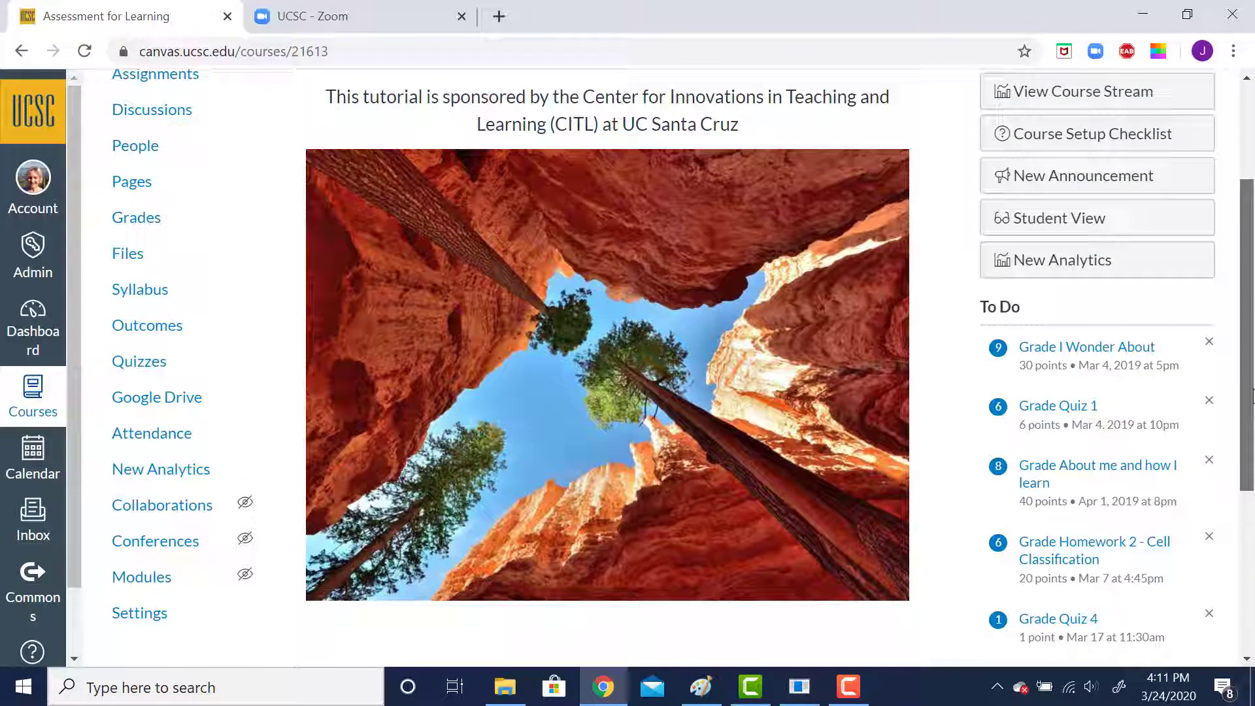
drag(1252, 394, 1252, 444)
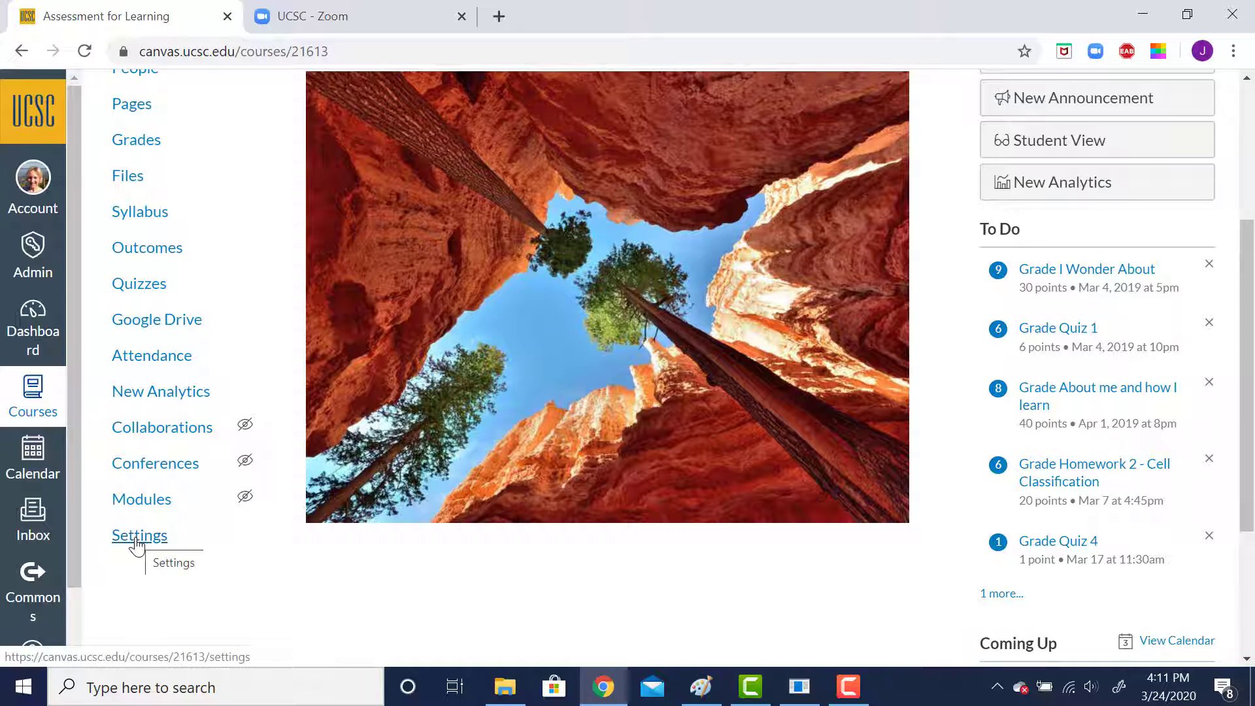
click(137, 542)
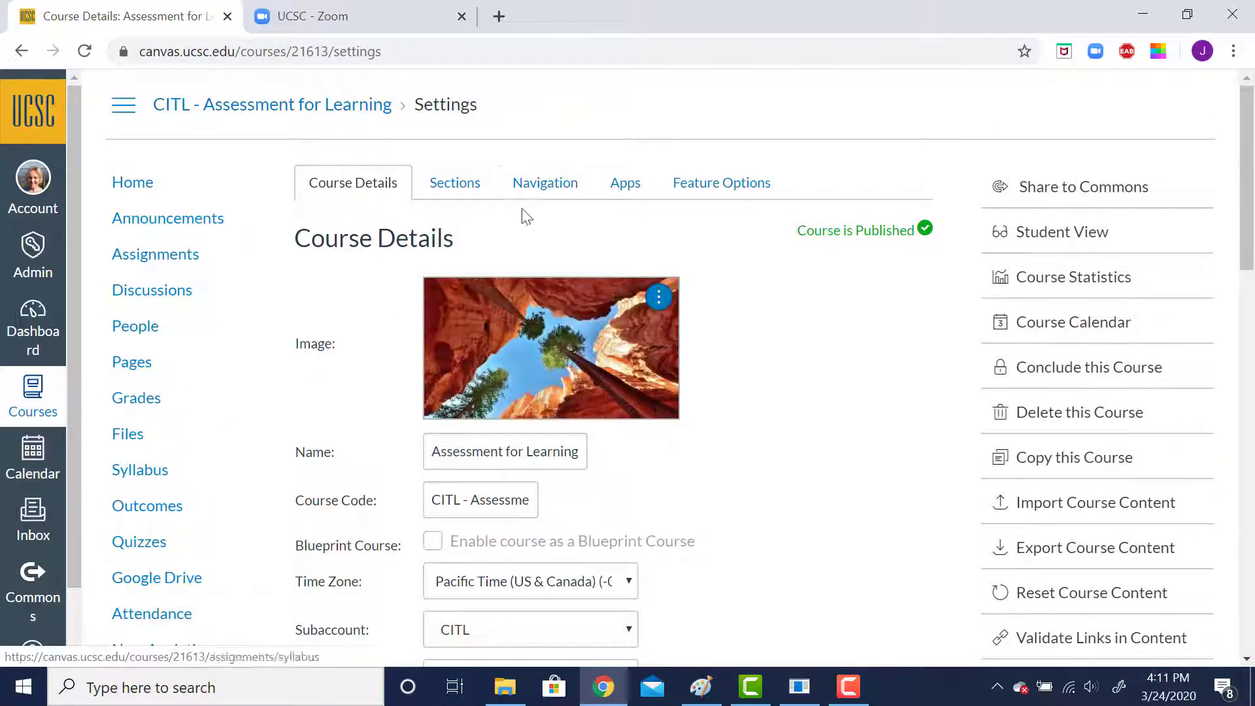
click(562, 190)
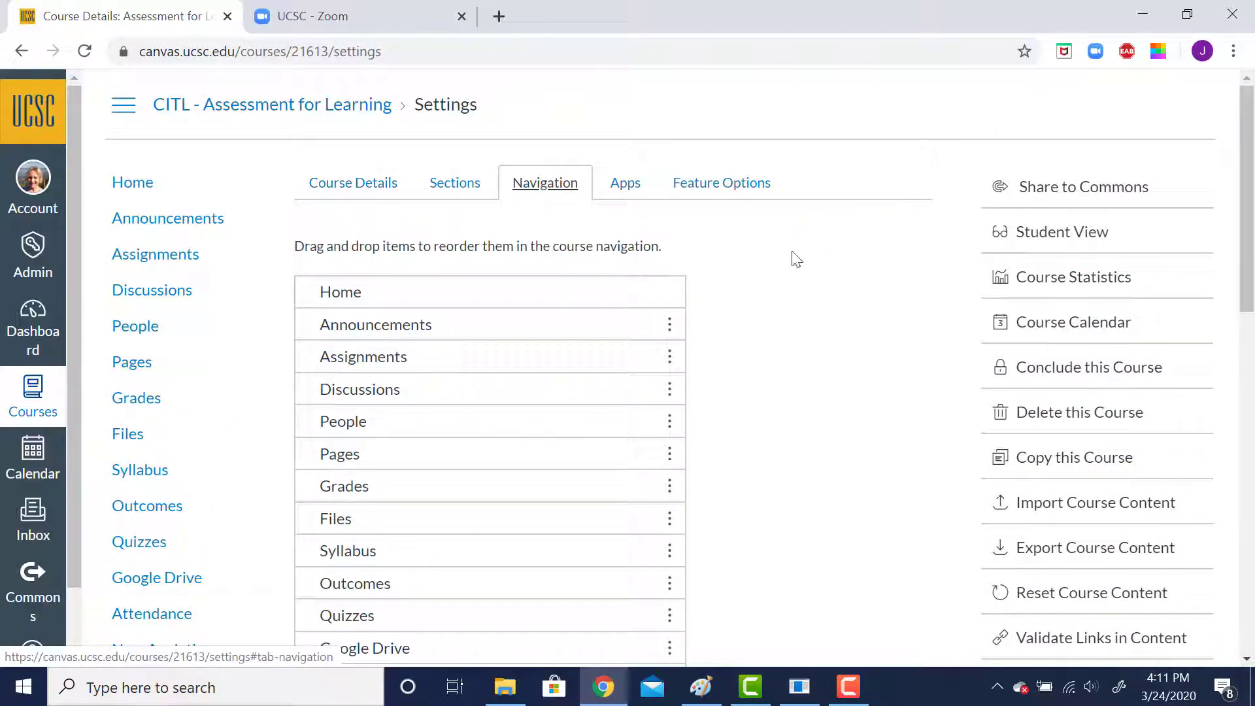
Move Zoom from the hidden items into the course navigation between Discussions and People, and save the change.
scroll(1252, 304, down, 2)
scroll(1252, 304, down, 1)
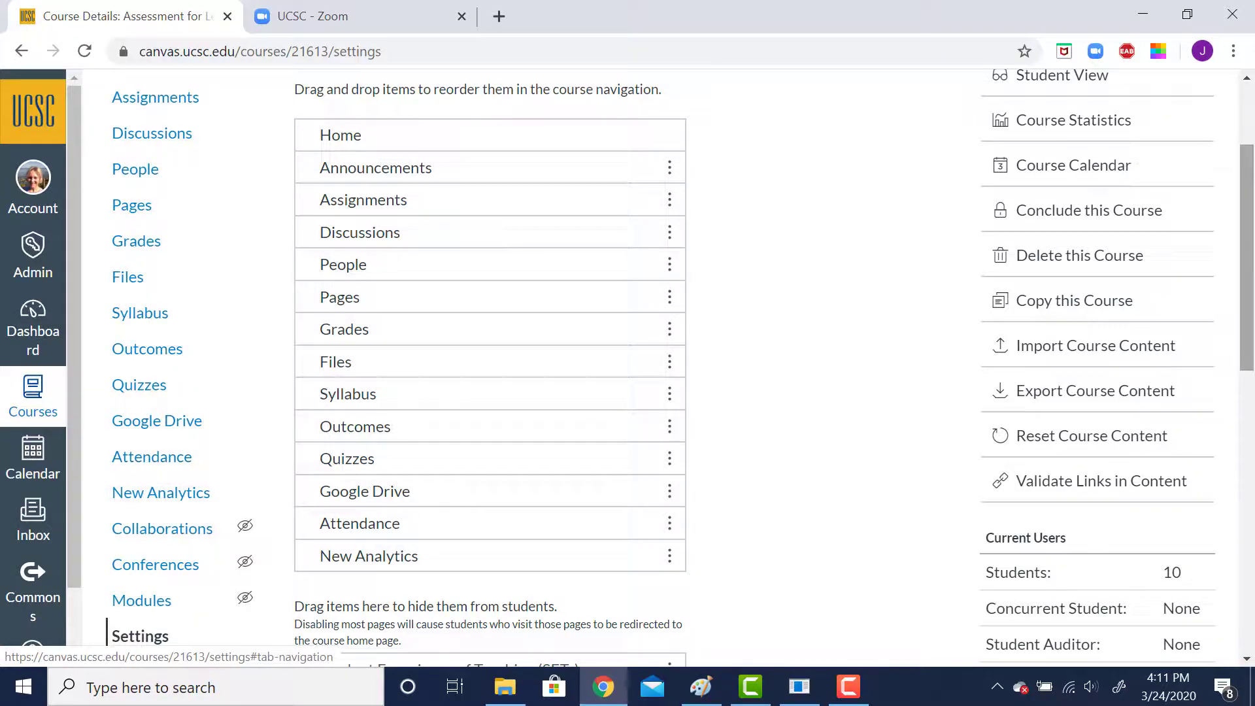
drag(1252, 278, 1246, 495)
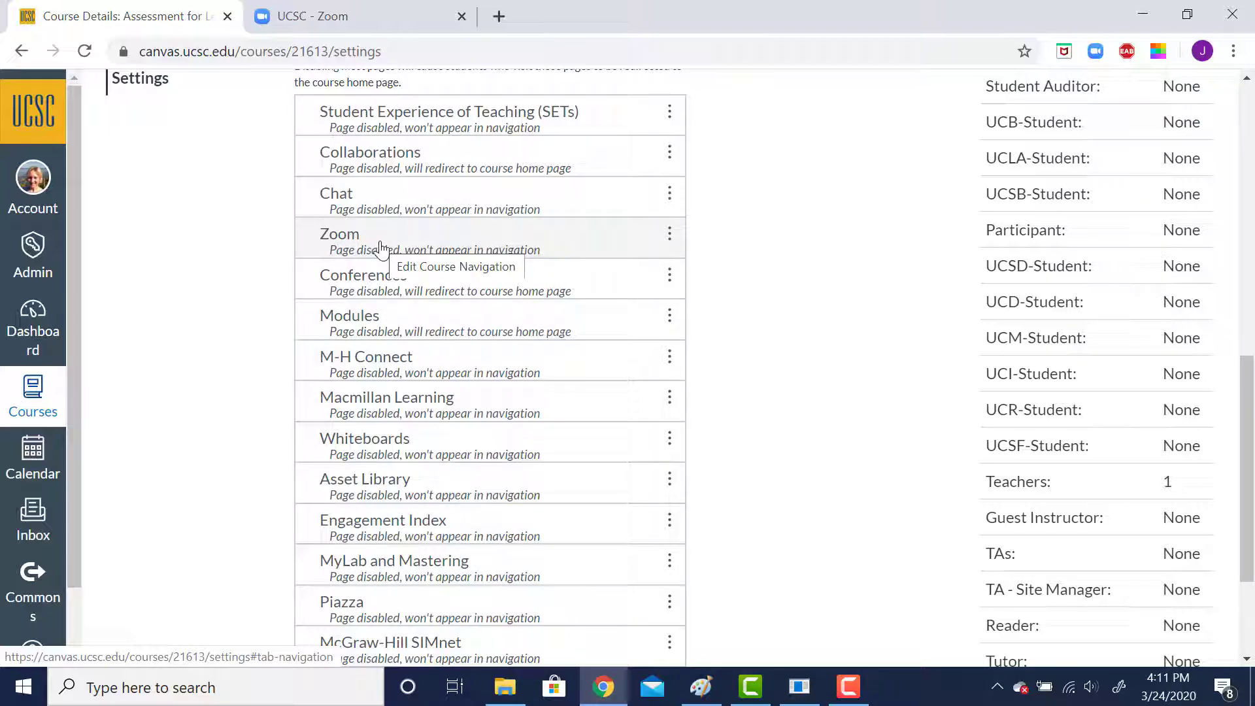
mouse_move(379, 249)
mouse_down()
mouse_move(375, 90)
mouse_move(379, 265)
mouse_move(378, 224)
mouse_up()
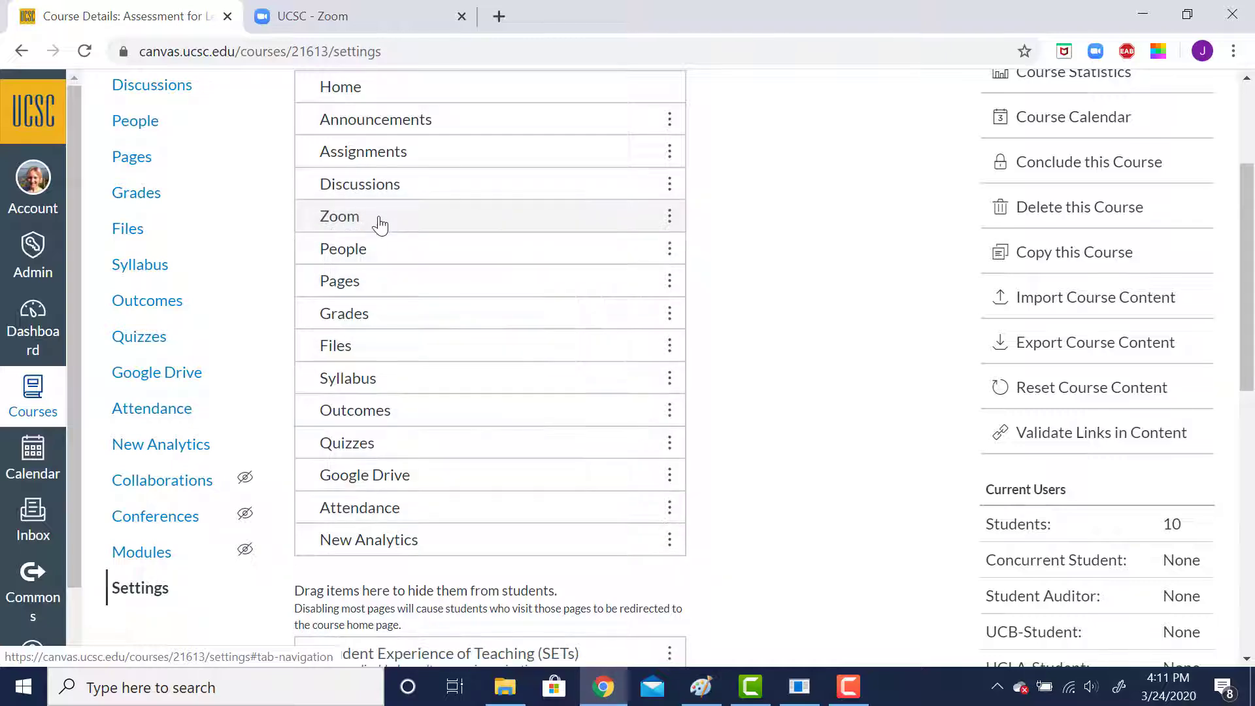
drag(1251, 244, 1252, 506)
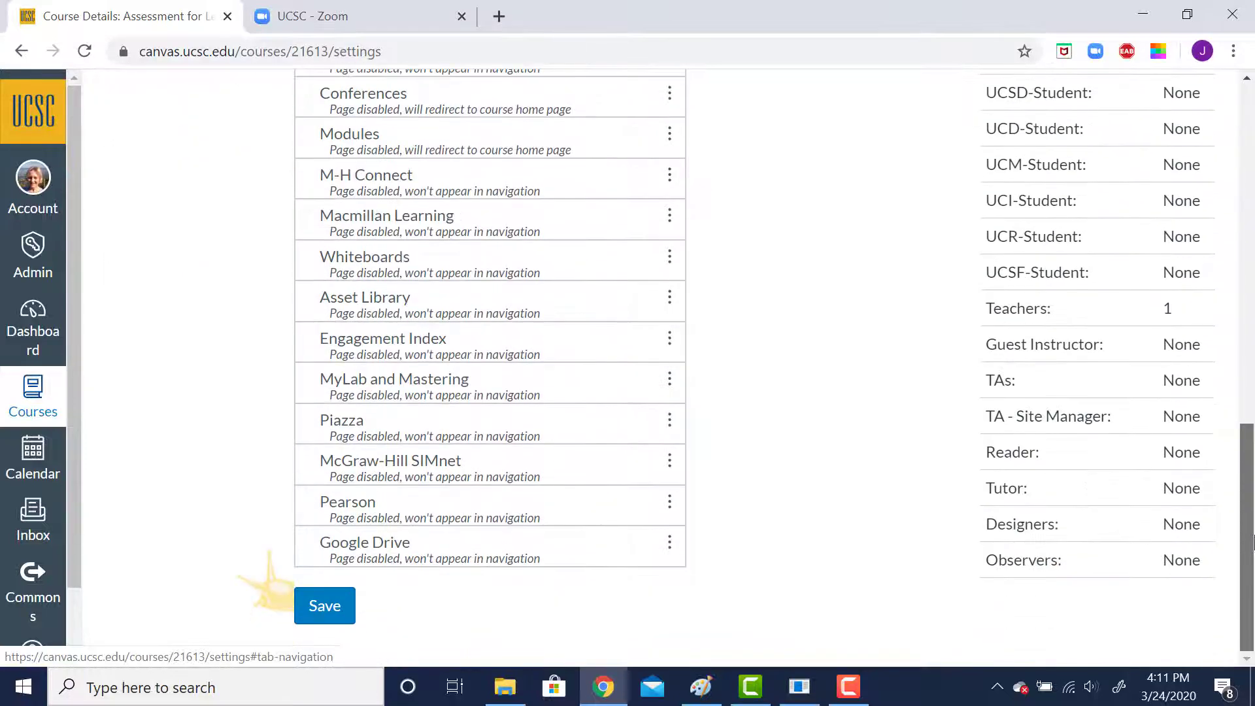
click(317, 614)
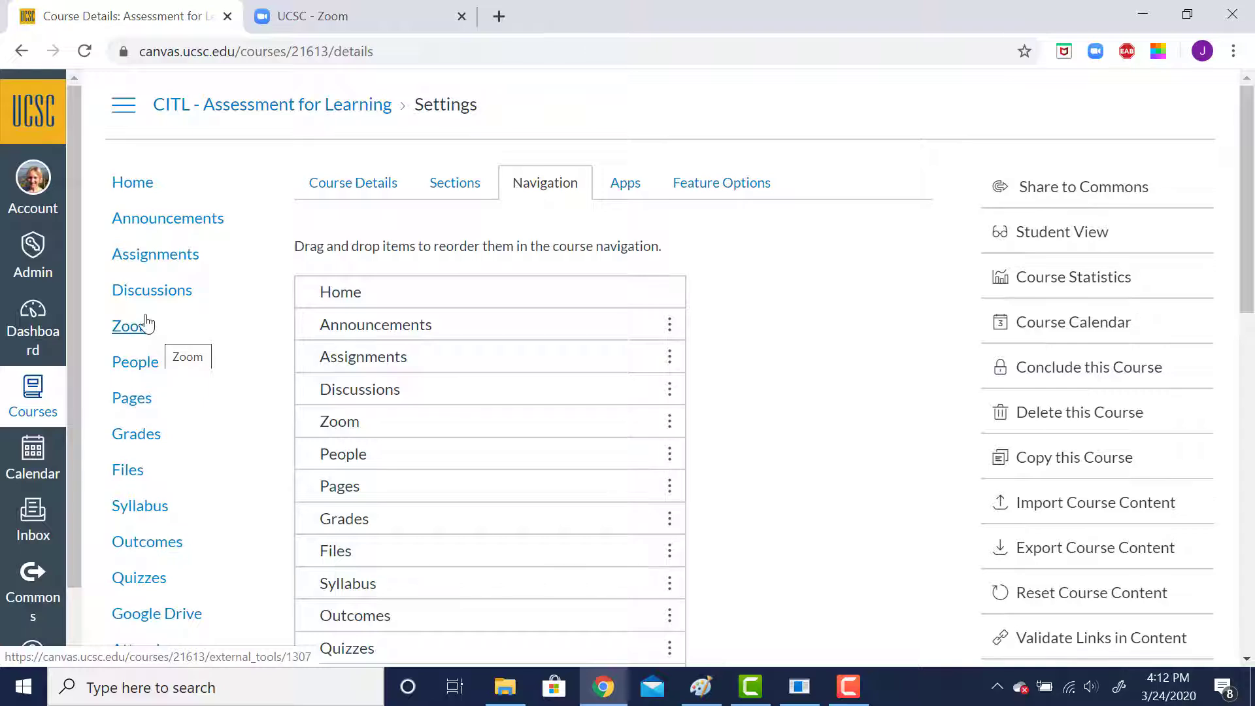
Open the course's Zoom page, view all Zoom meetings and recordings, and return to the course meetings.
click(133, 332)
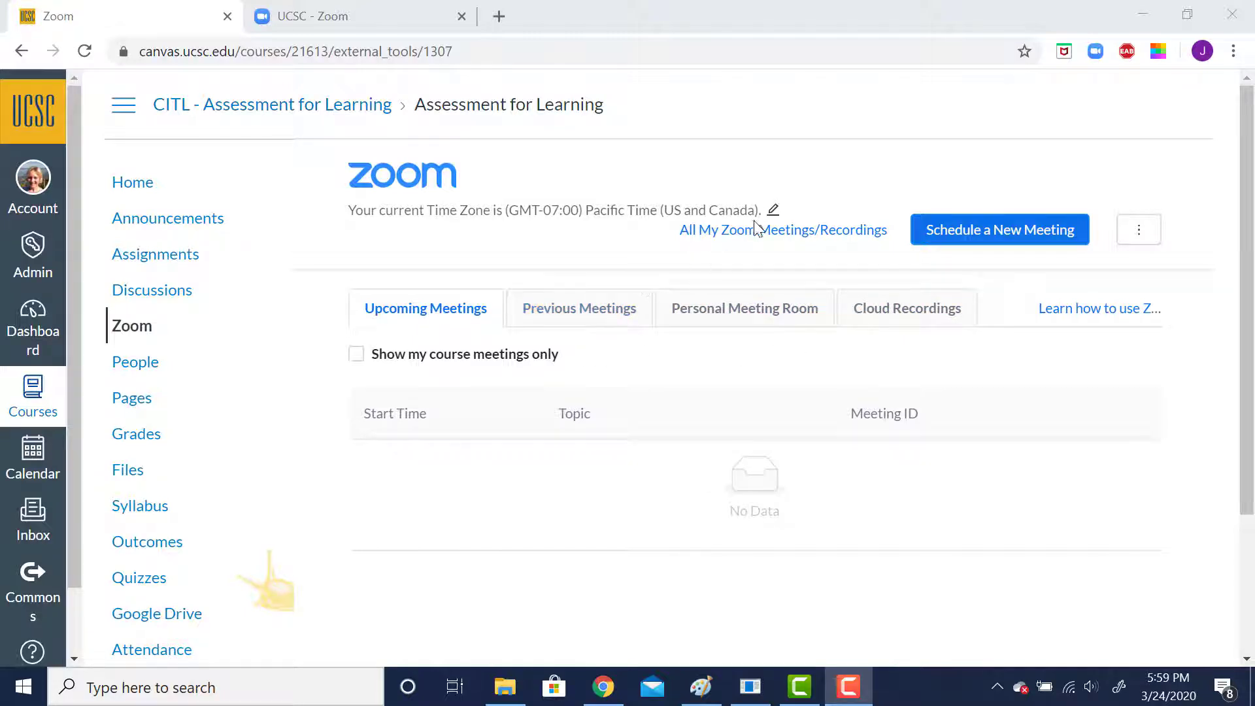
click(752, 241)
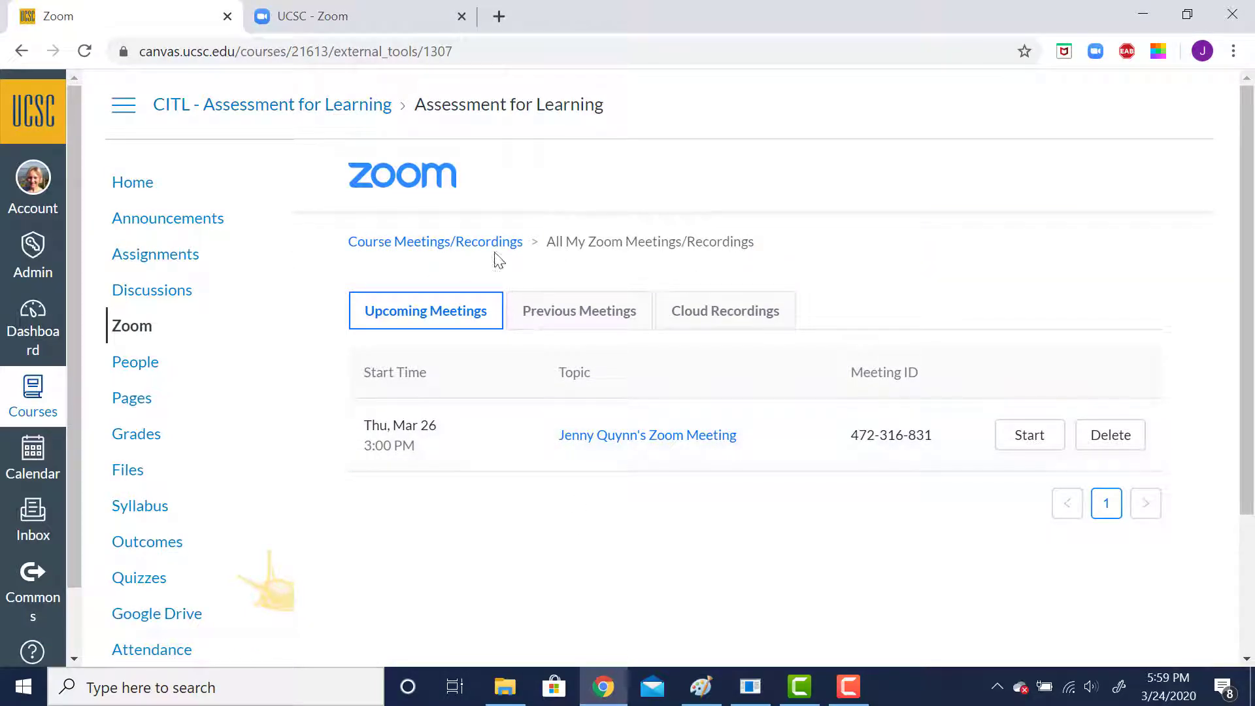
click(403, 248)
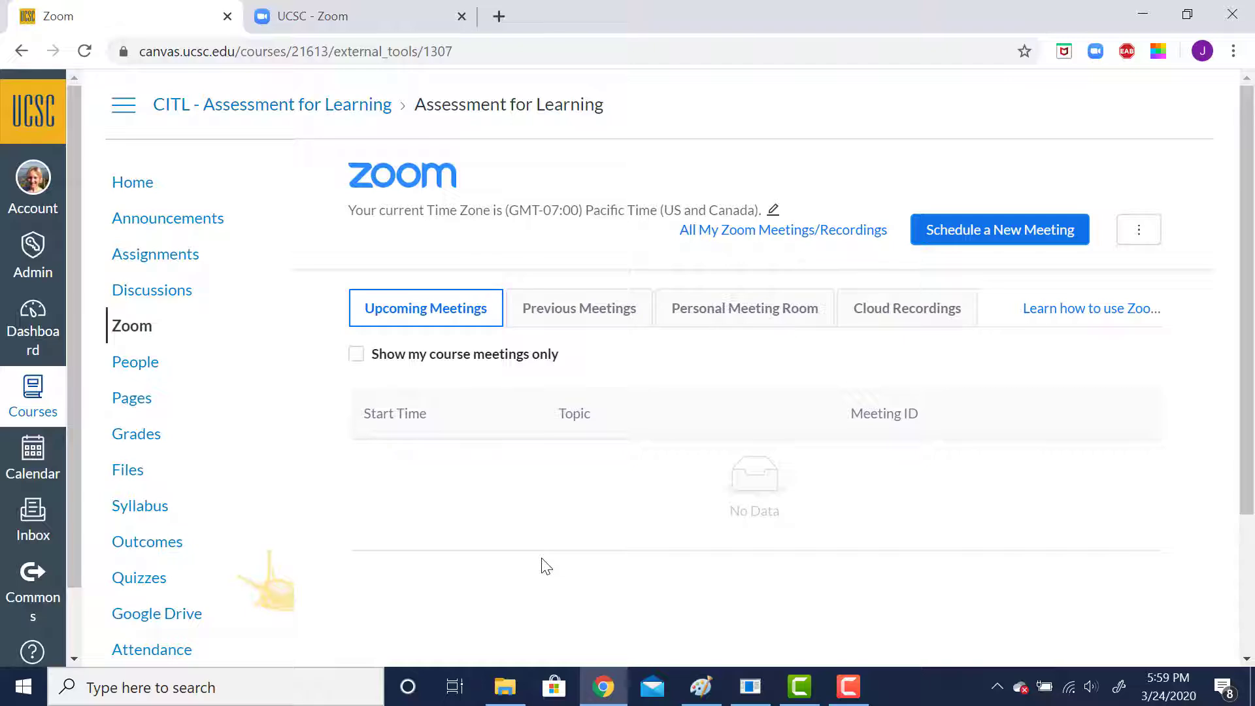
Start scheduling a new meeting with the topic "Zoom Lecture for course Assessment for Learning".
click(981, 246)
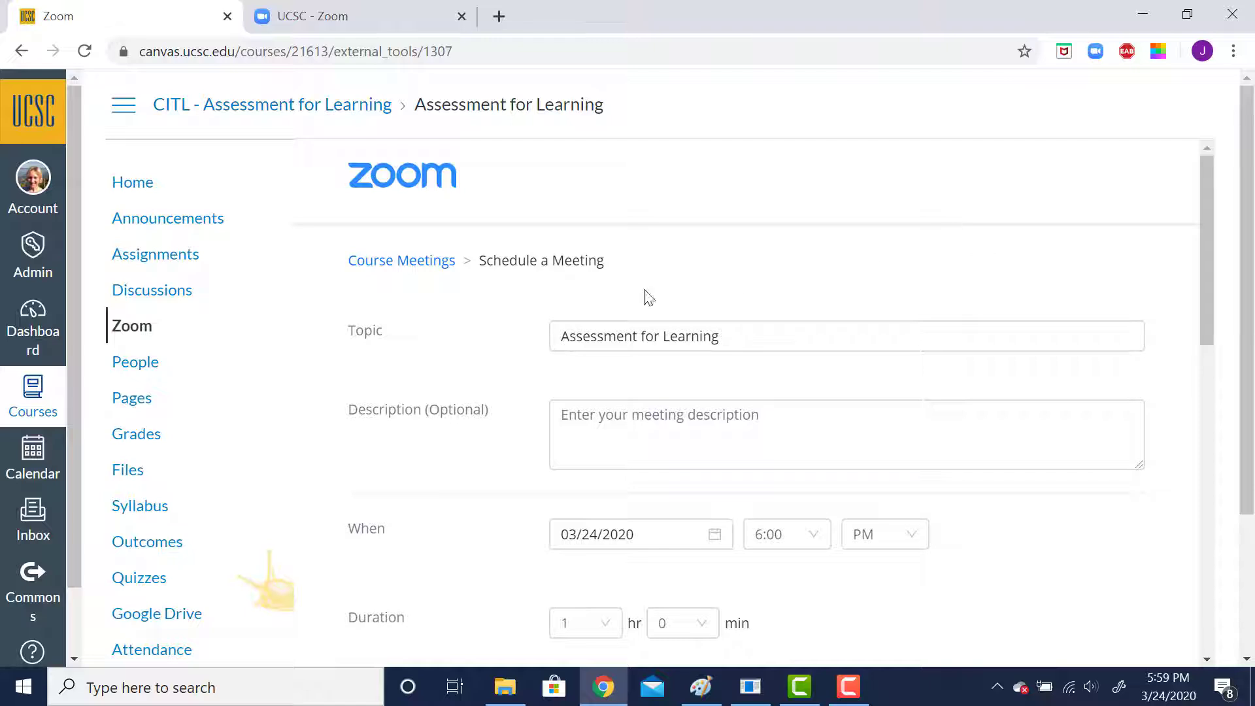
click(571, 336)
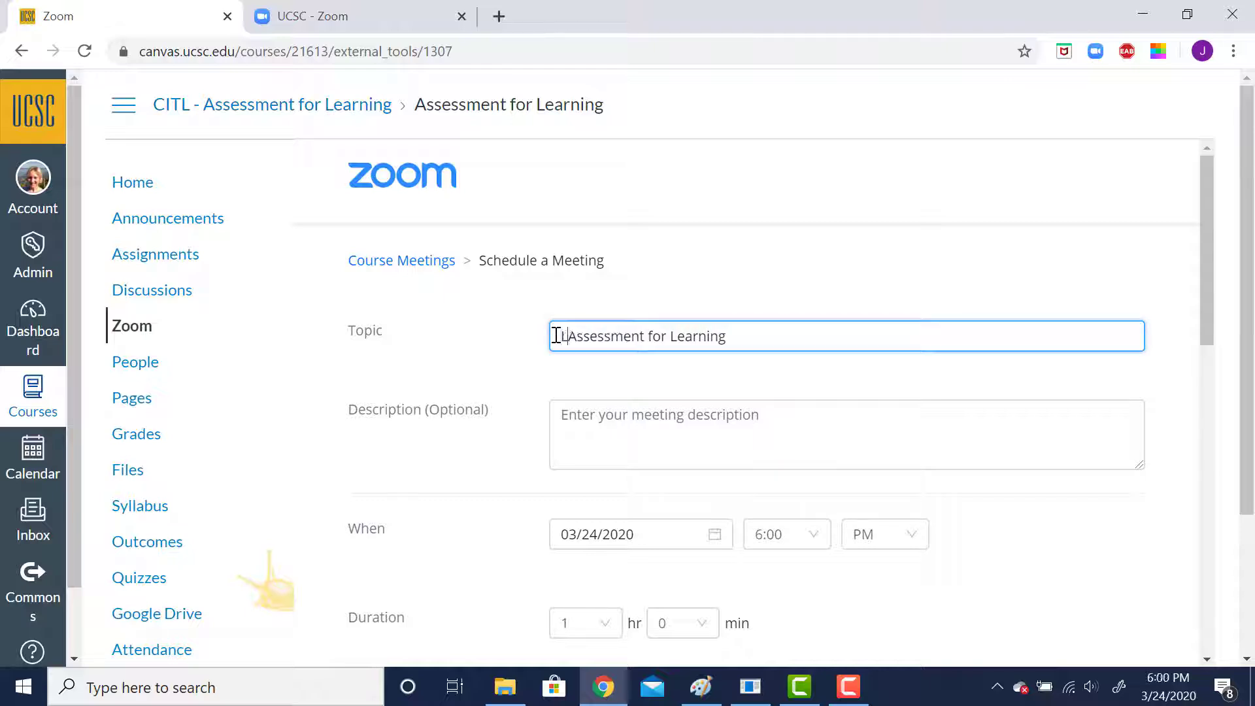
text(Lecture)
key(BackSpace)
key(BackSpace)
key(BackSpace)
key(BackSpace)
key(BackSpace)
key(BackSpace)
key(BackSpace)
key(BackSpace)
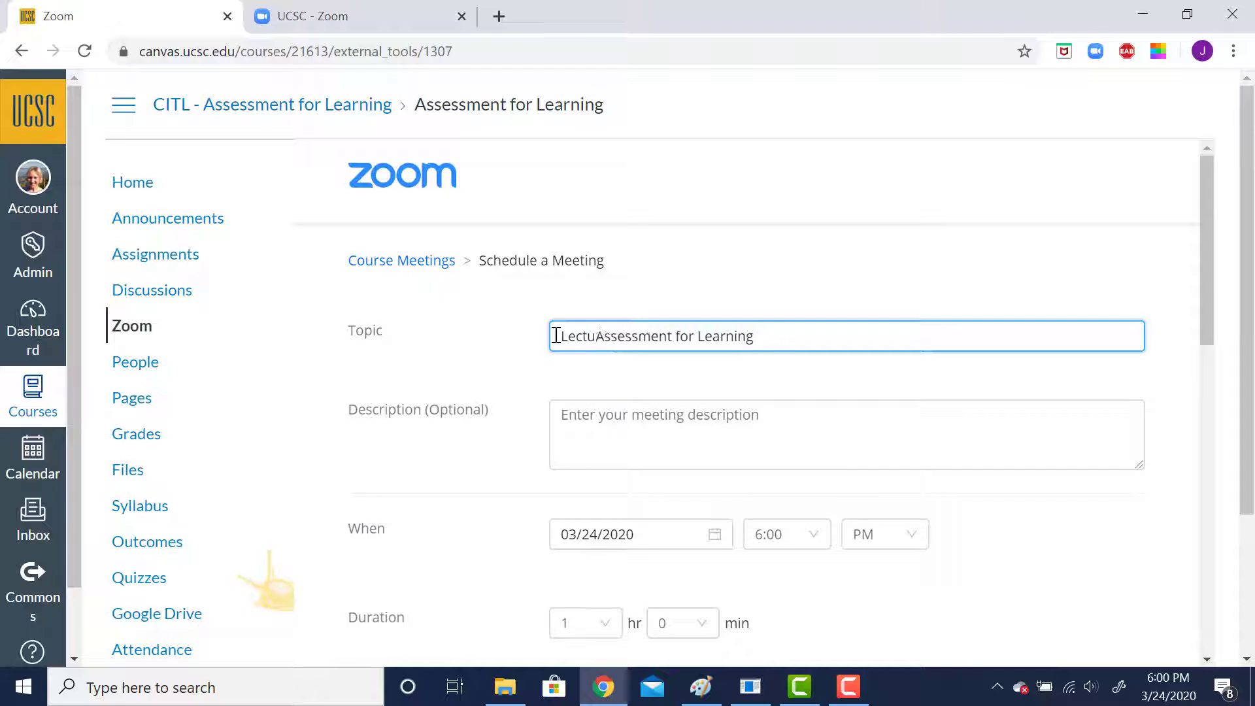
text(Zoom Lecture for )
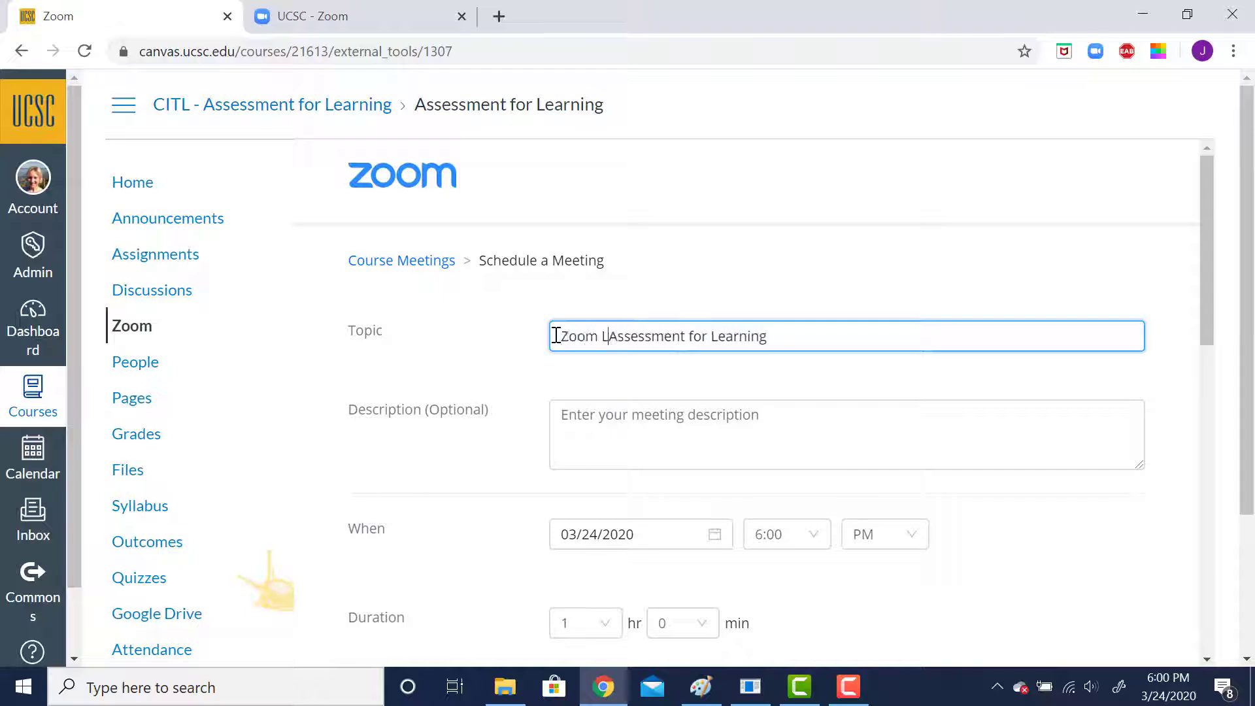
text(course)
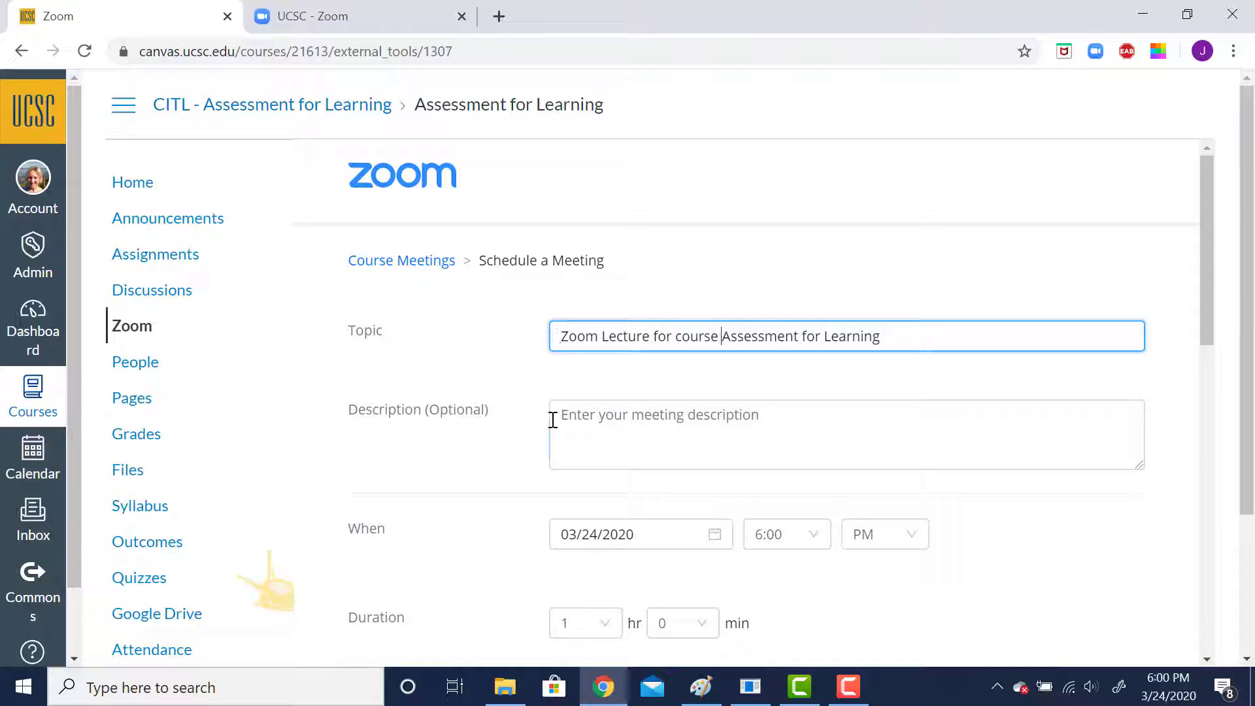
Enter the meeting description "Attendance for these lectures is encouraged and required in this course.".
click(553, 419)
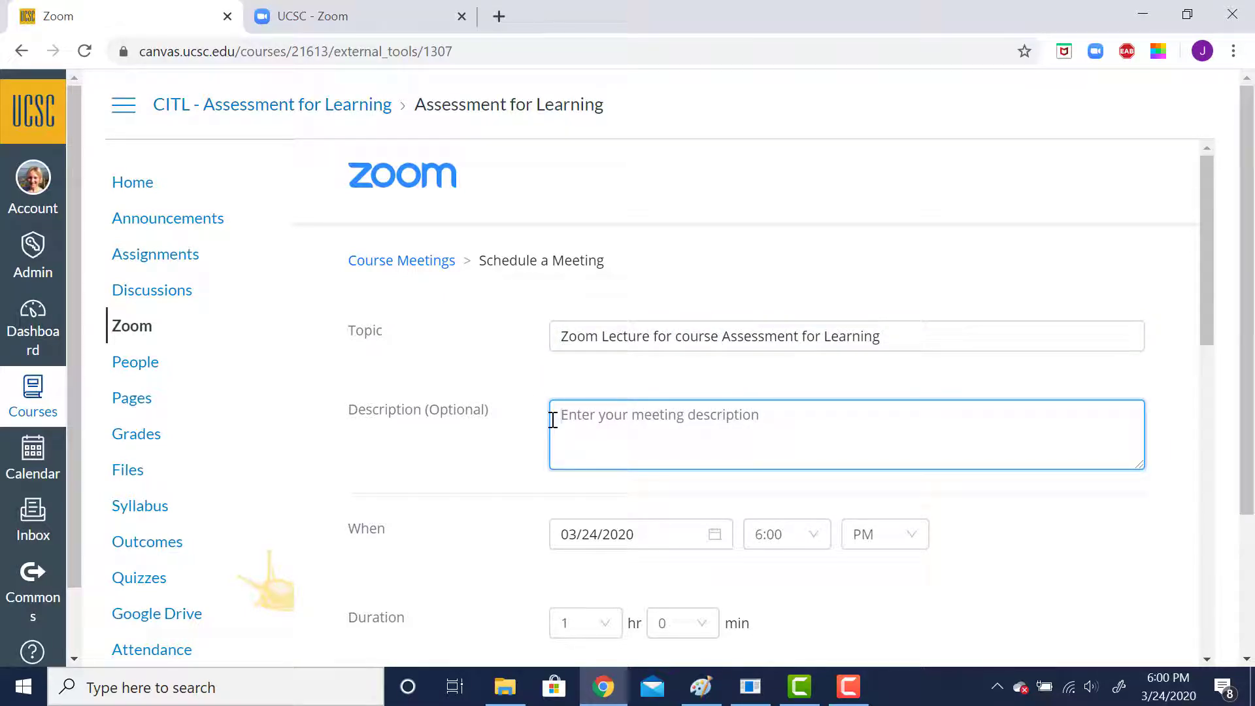
text(Attendanc)
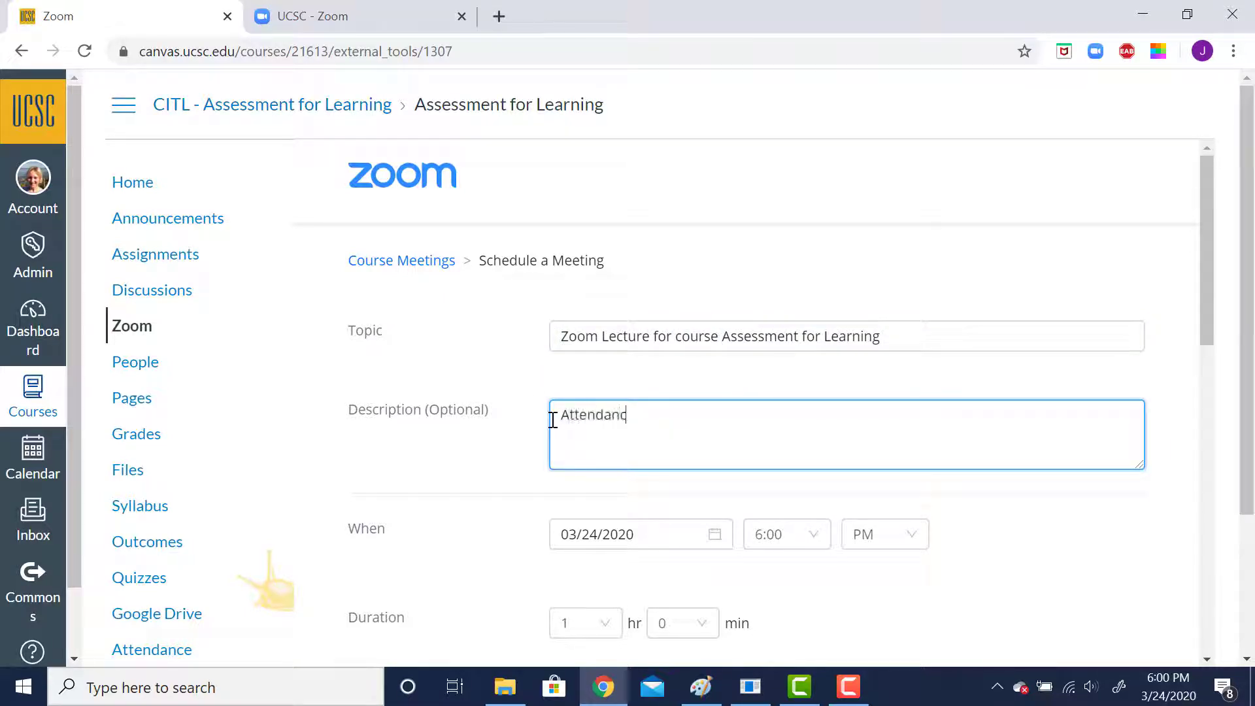
text(e for these)
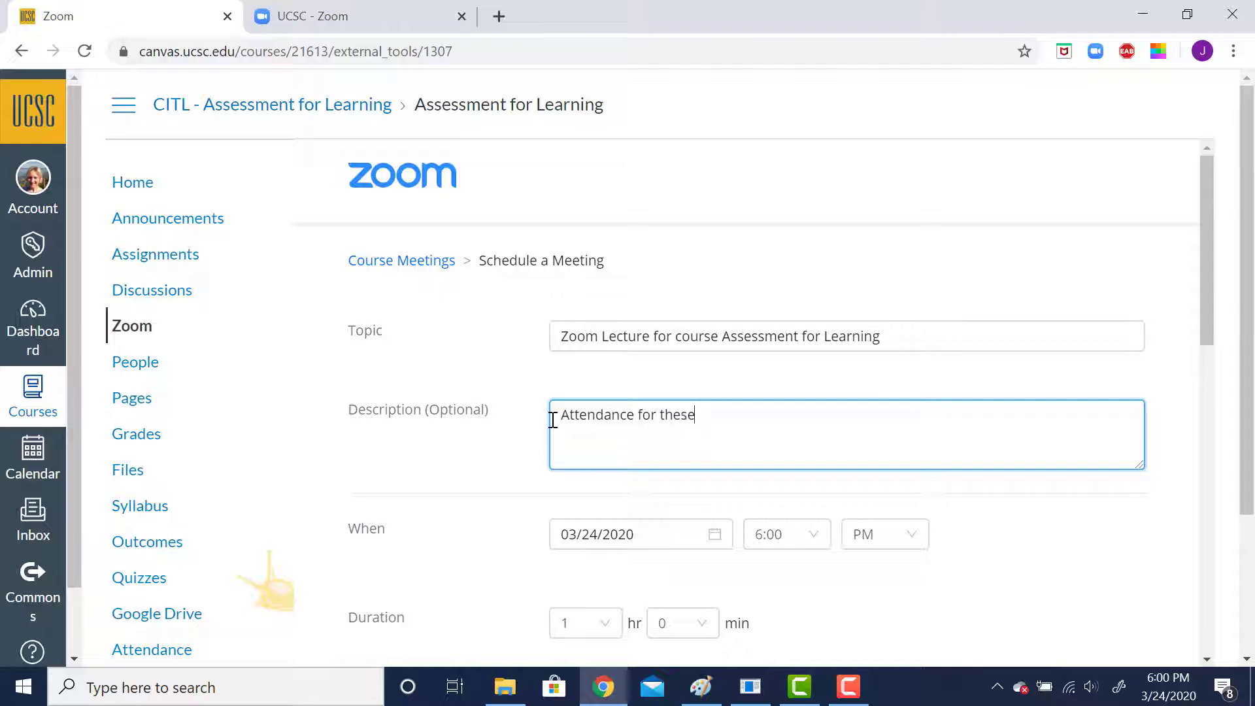
text( lectures is encouraged a)
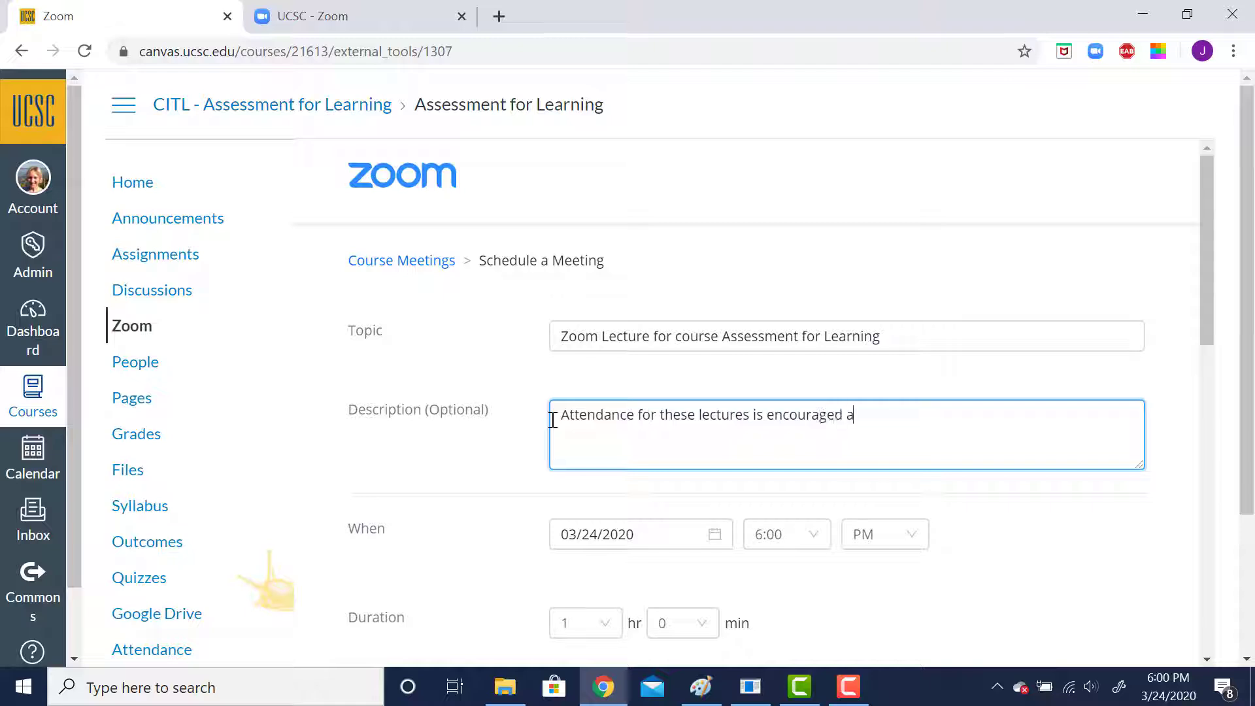
text(nd required in this)
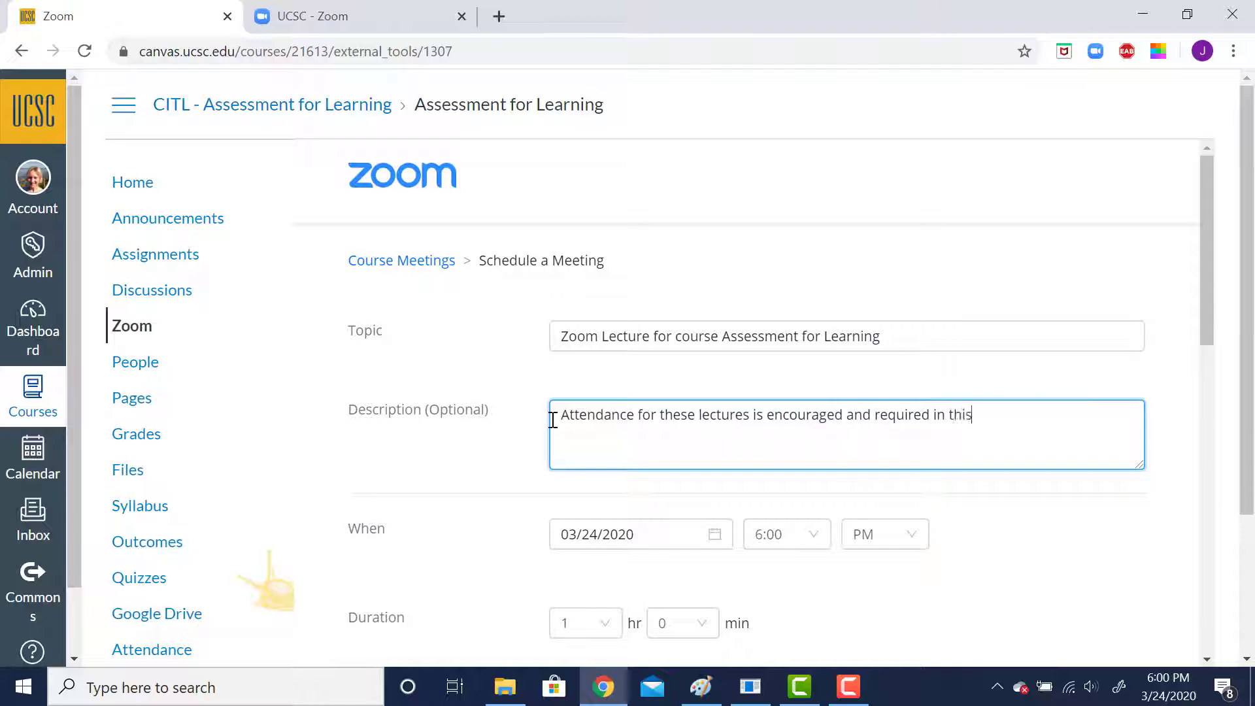
text( course.)
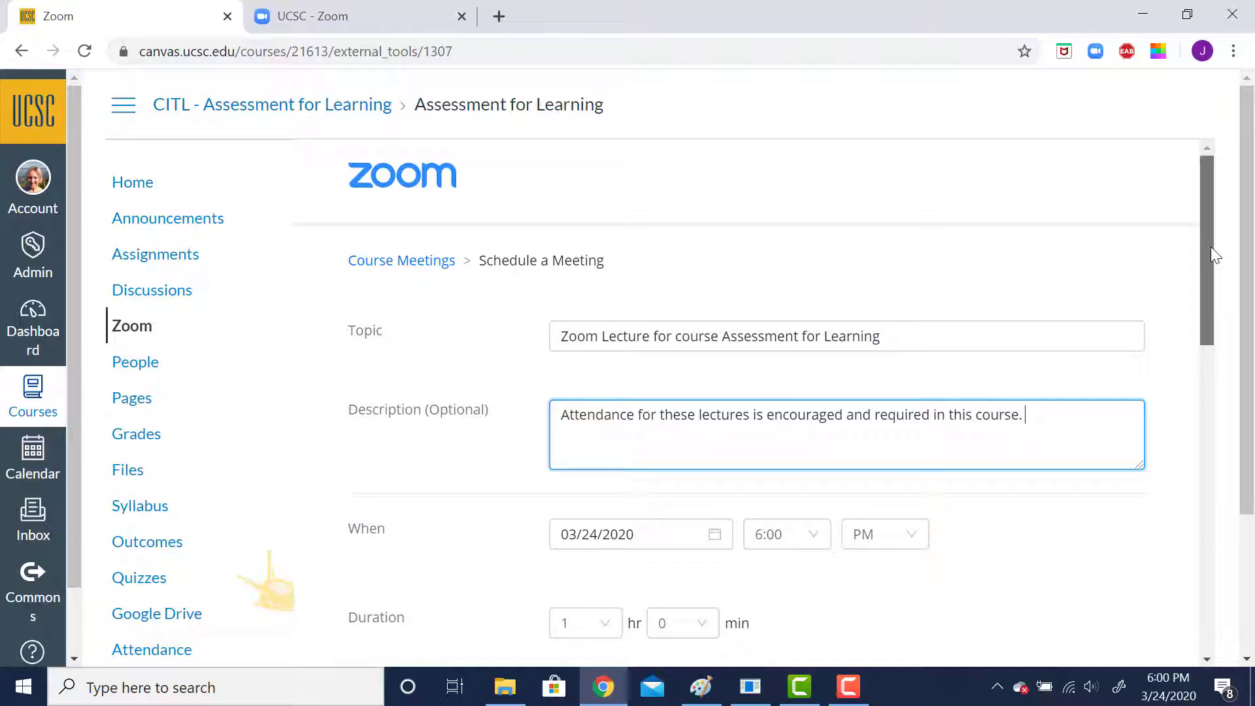
Set the meeting's start to 03/31/2020 at 9:00 AM.
scroll(1211, 245, down, 1)
drag(1210, 294, 1210, 393)
click(717, 205)
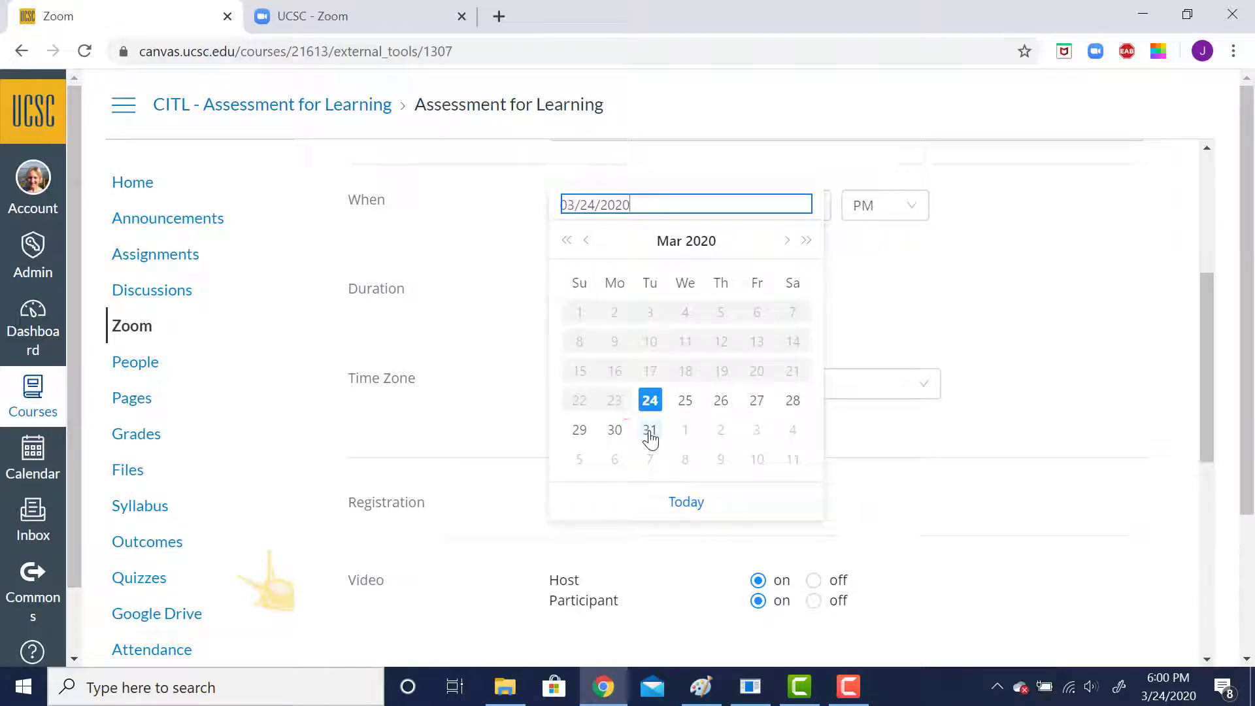
click(650, 431)
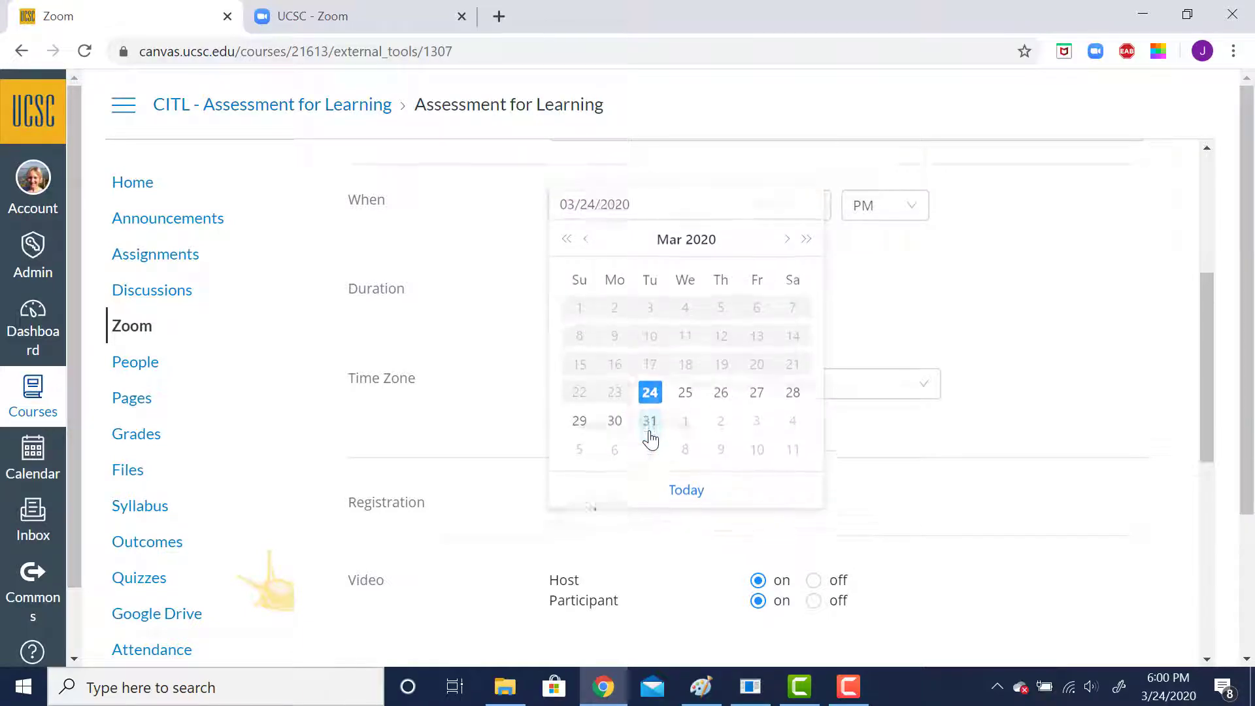
click(795, 206)
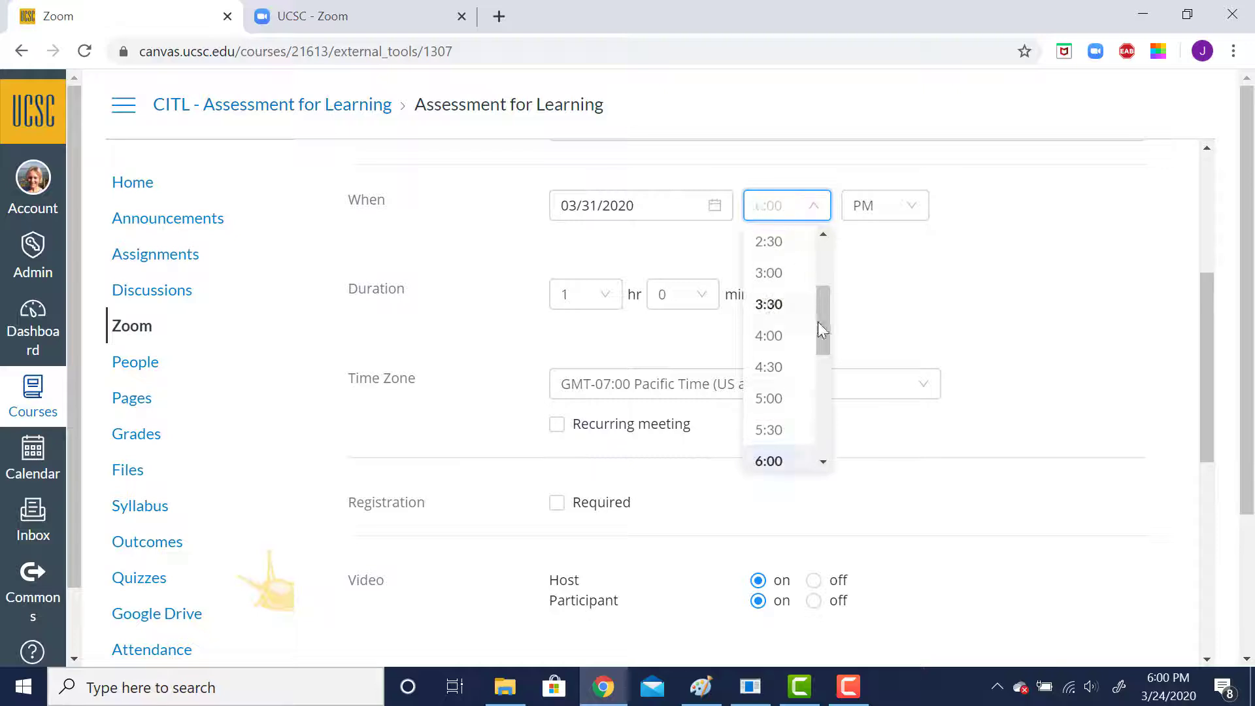
drag(825, 338, 825, 426)
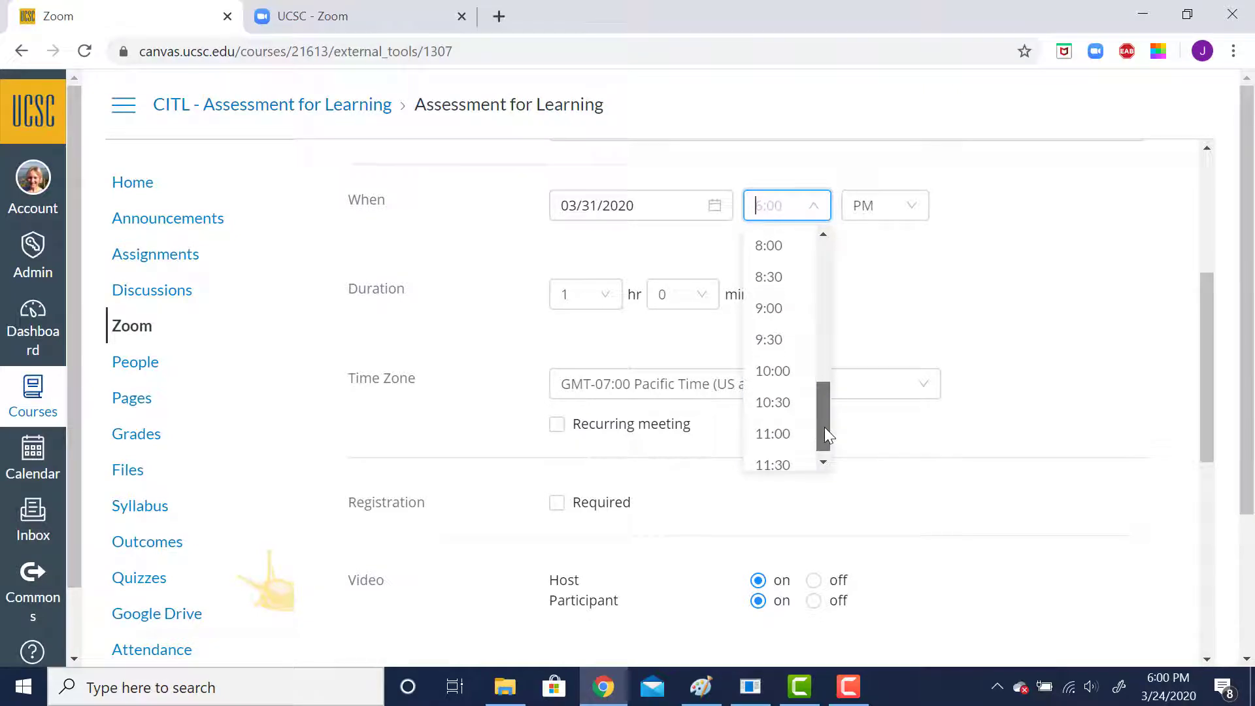
click(776, 310)
click(864, 212)
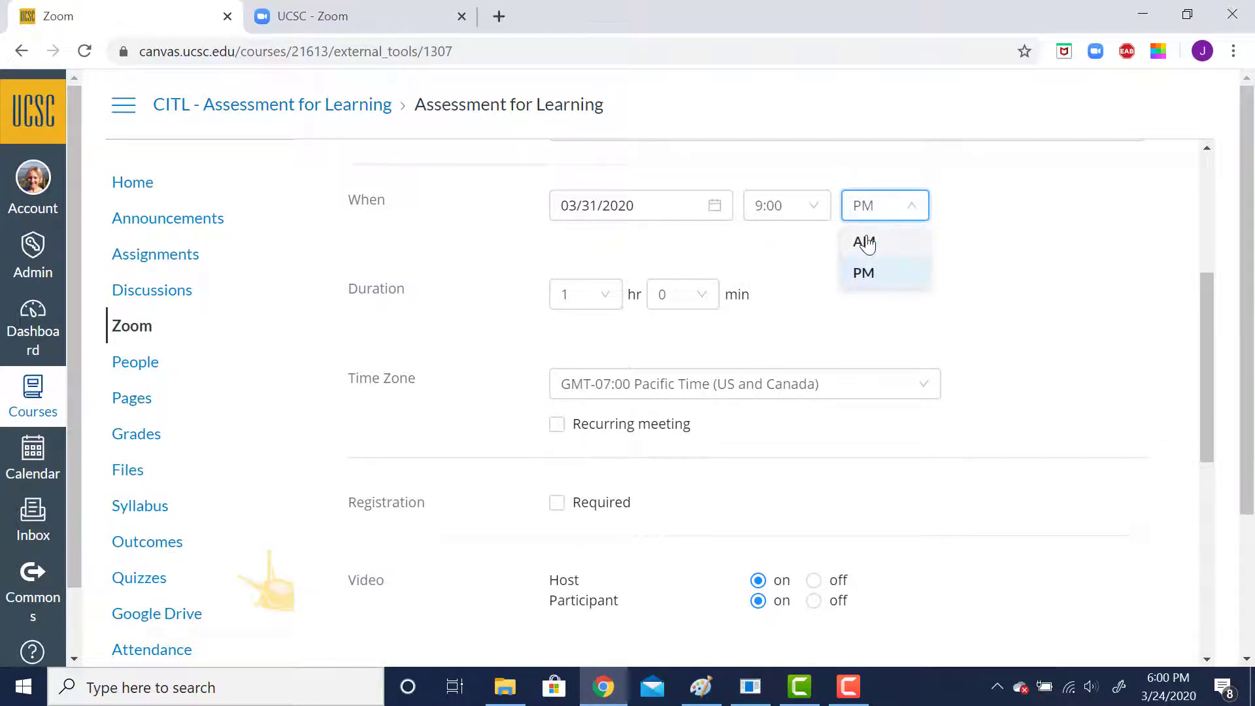
click(864, 242)
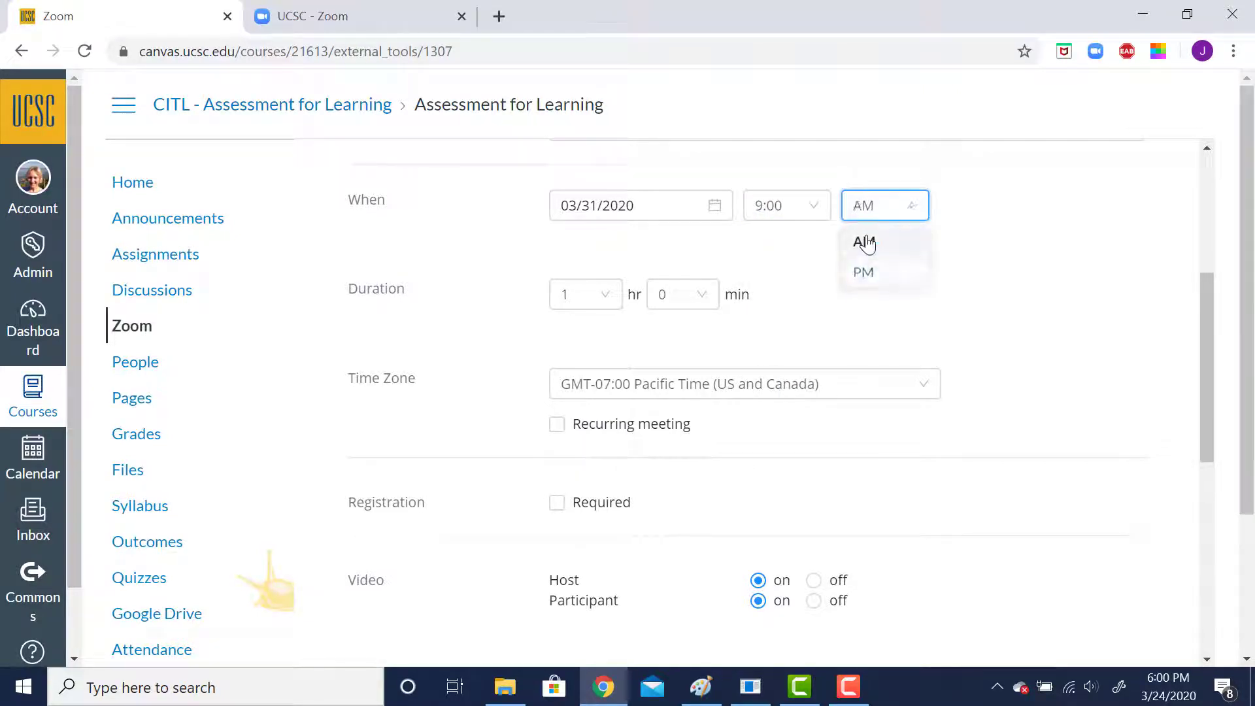
Set the meeting's duration to 1 hr 45 min.
click(600, 305)
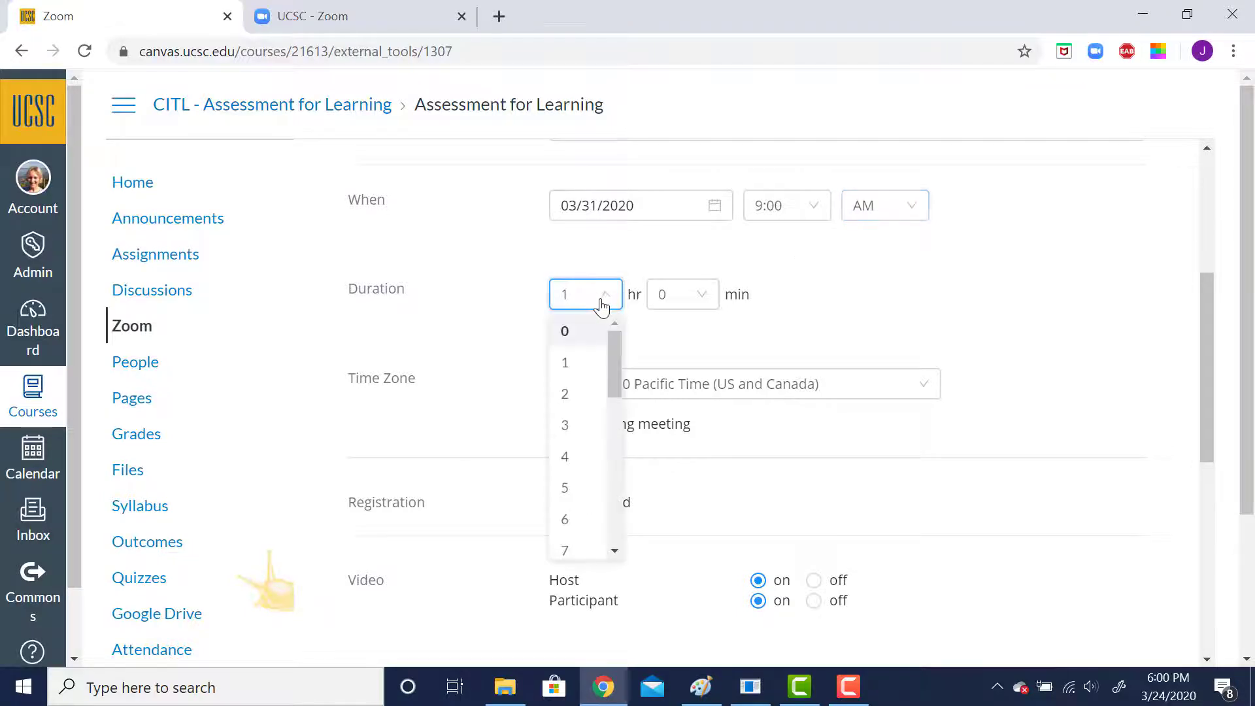
click(707, 300)
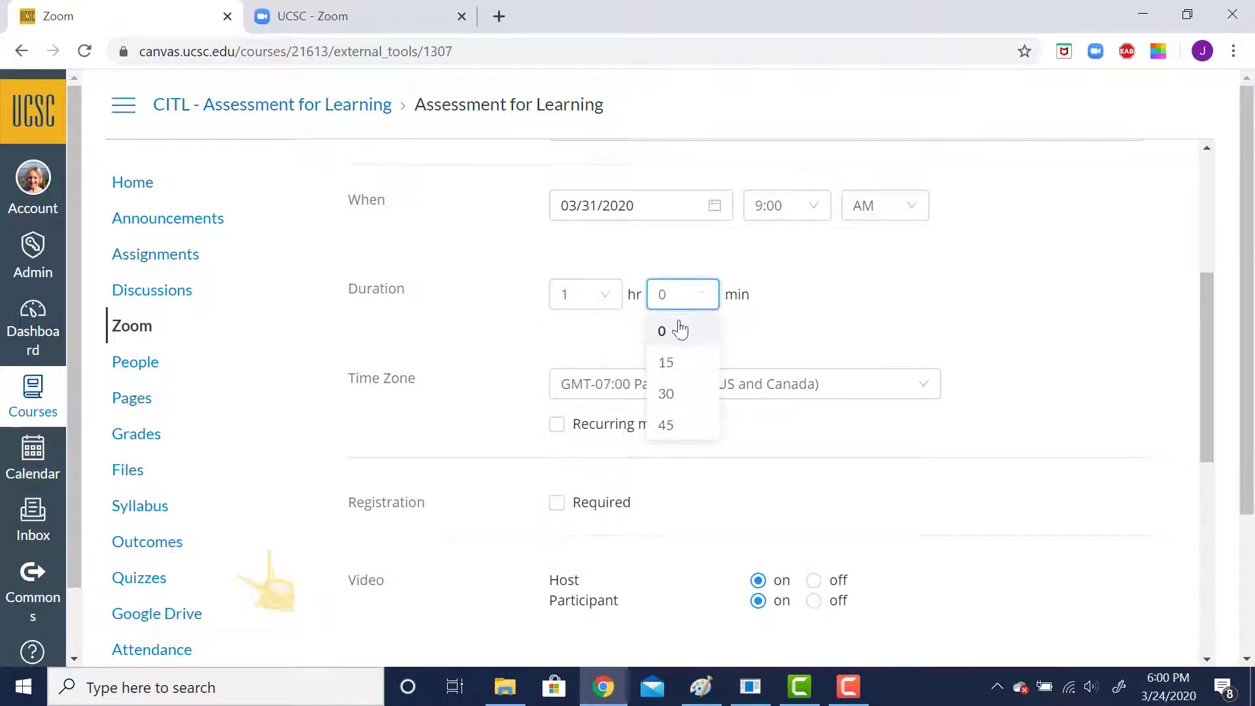
click(666, 427)
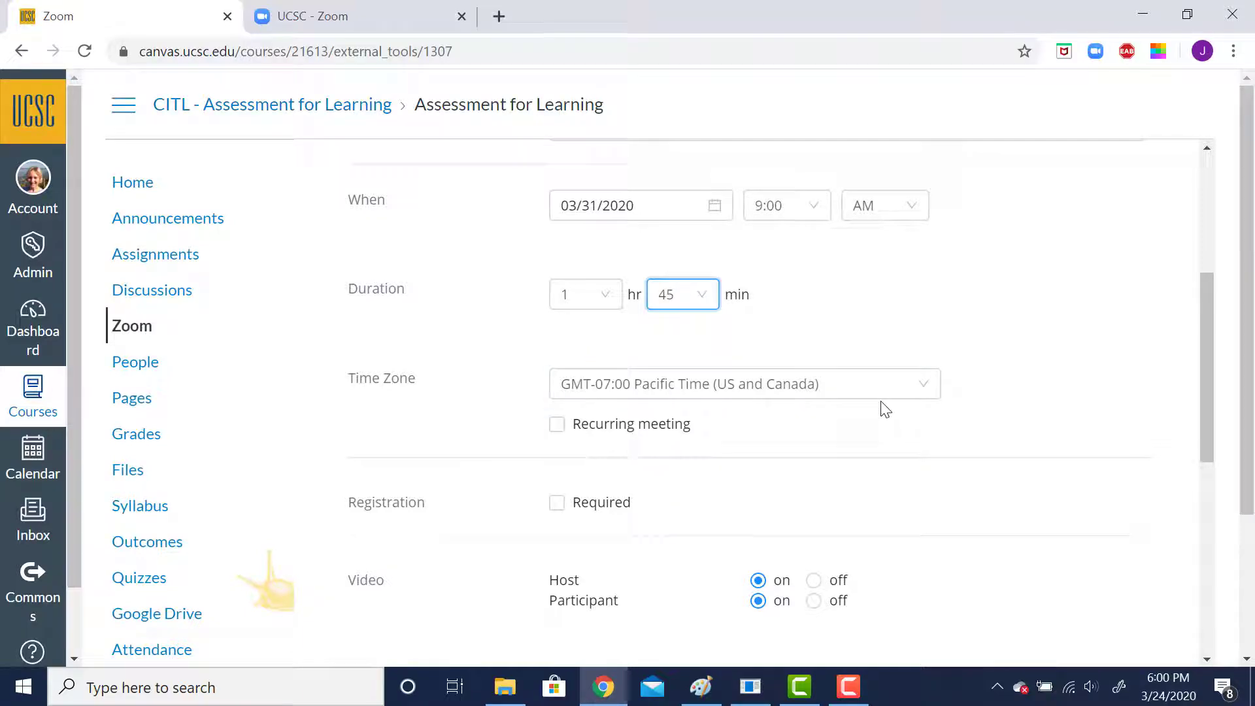
drag(1206, 296, 1206, 370)
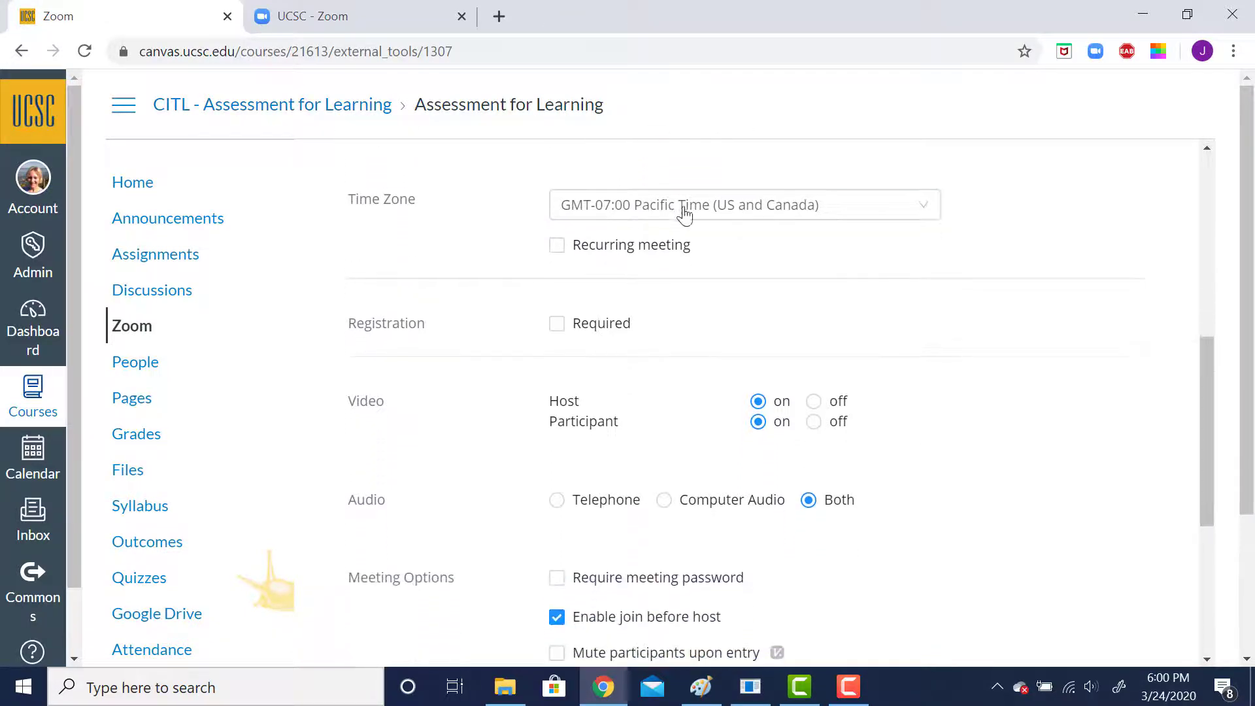
Make the meeting recurring, repeating weekly on Tuesday and Thursday.
click(557, 246)
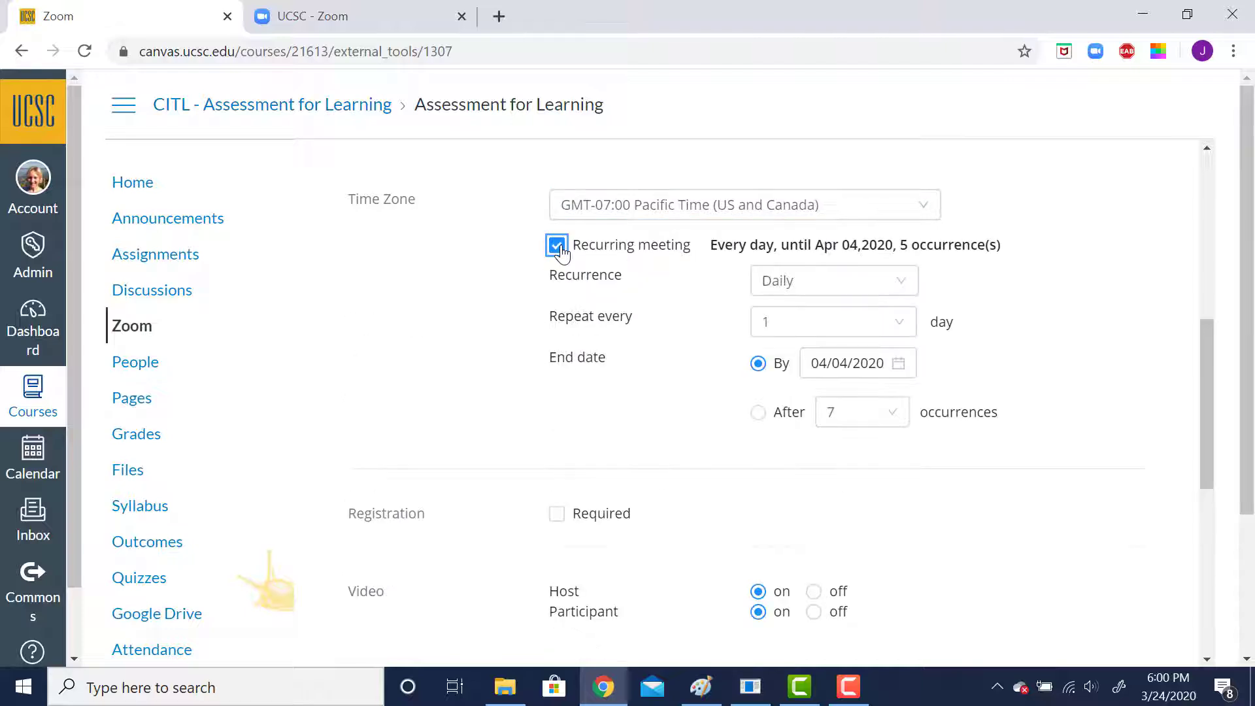
click(829, 290)
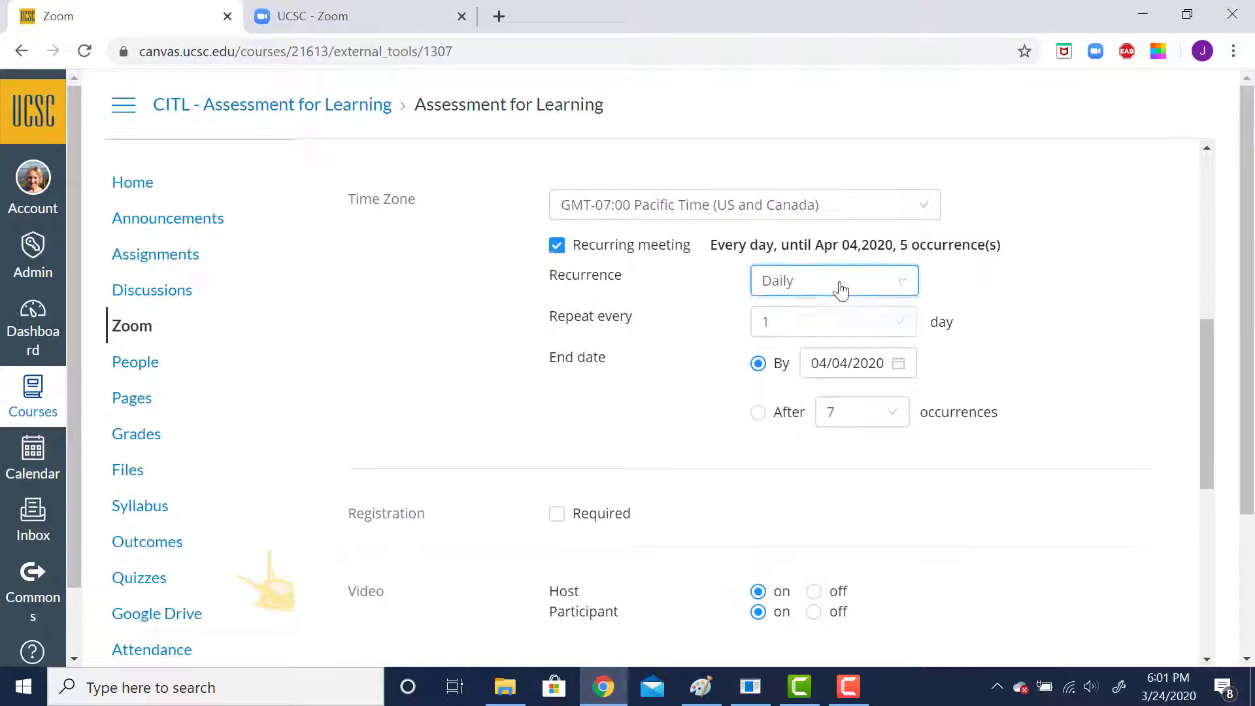
click(793, 356)
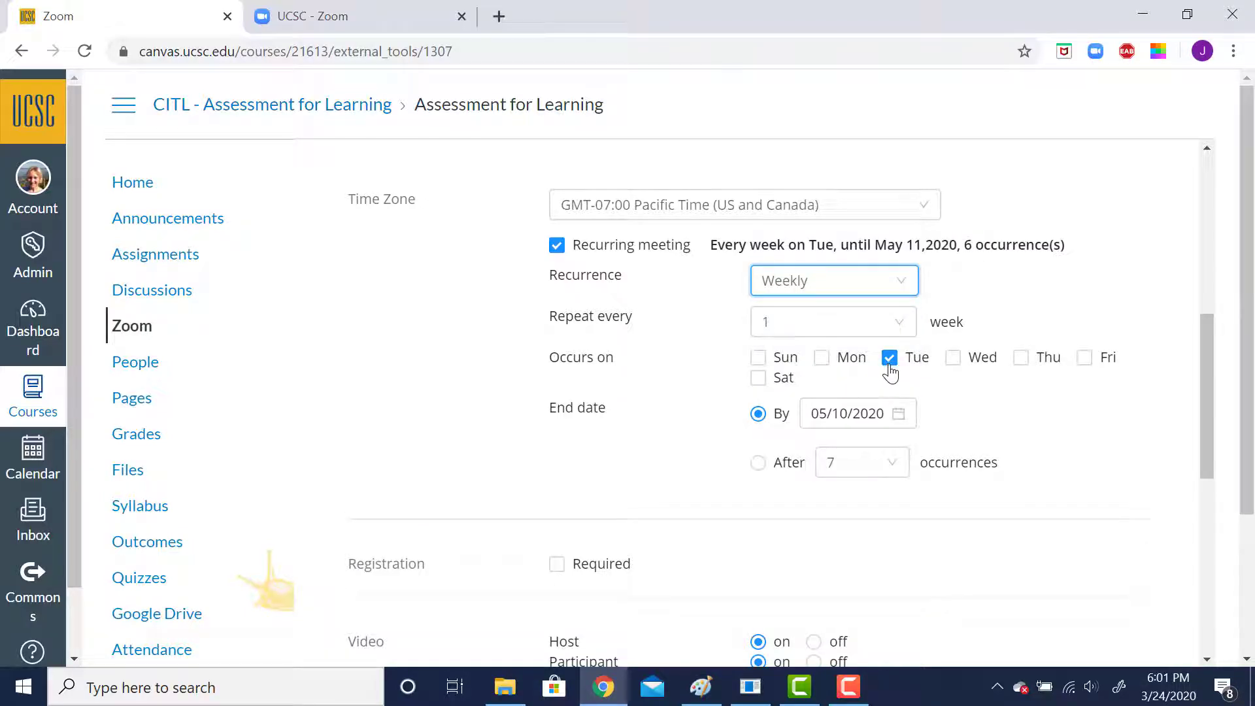
click(1021, 360)
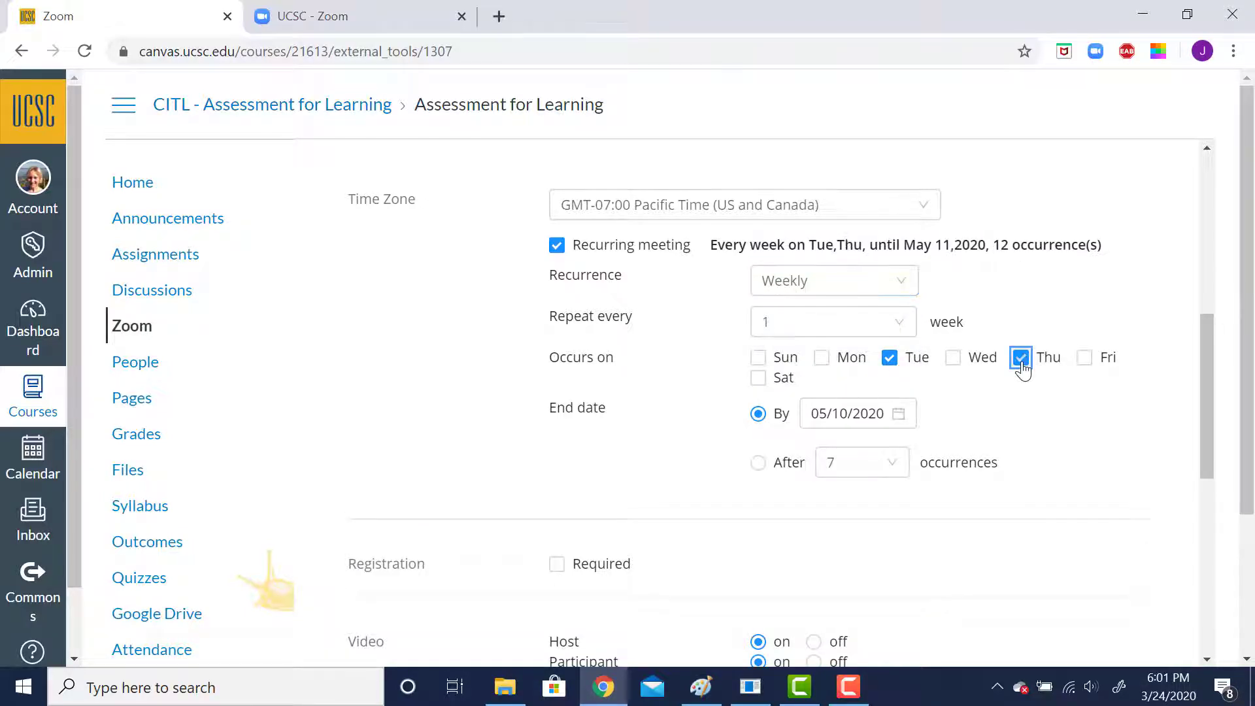
Set the end date of the weekly recurrence to 06/05/2020.
click(877, 415)
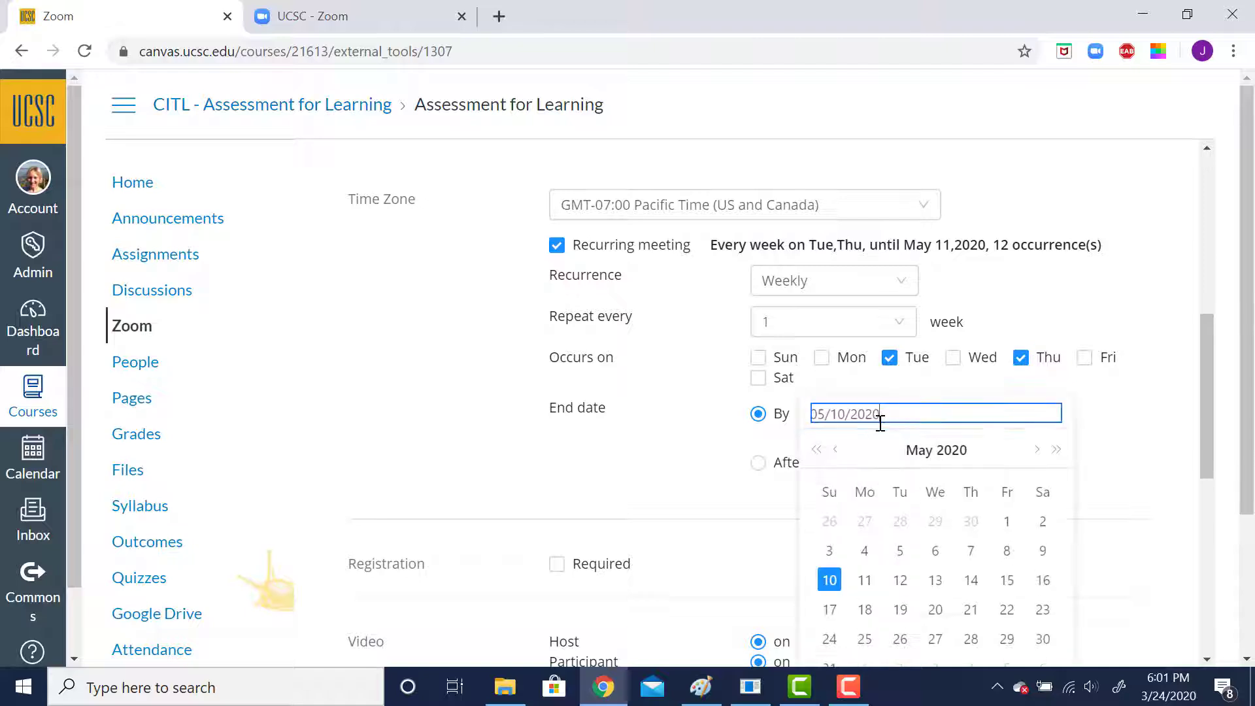
click(828, 412)
key(BackSpace)
text(6)
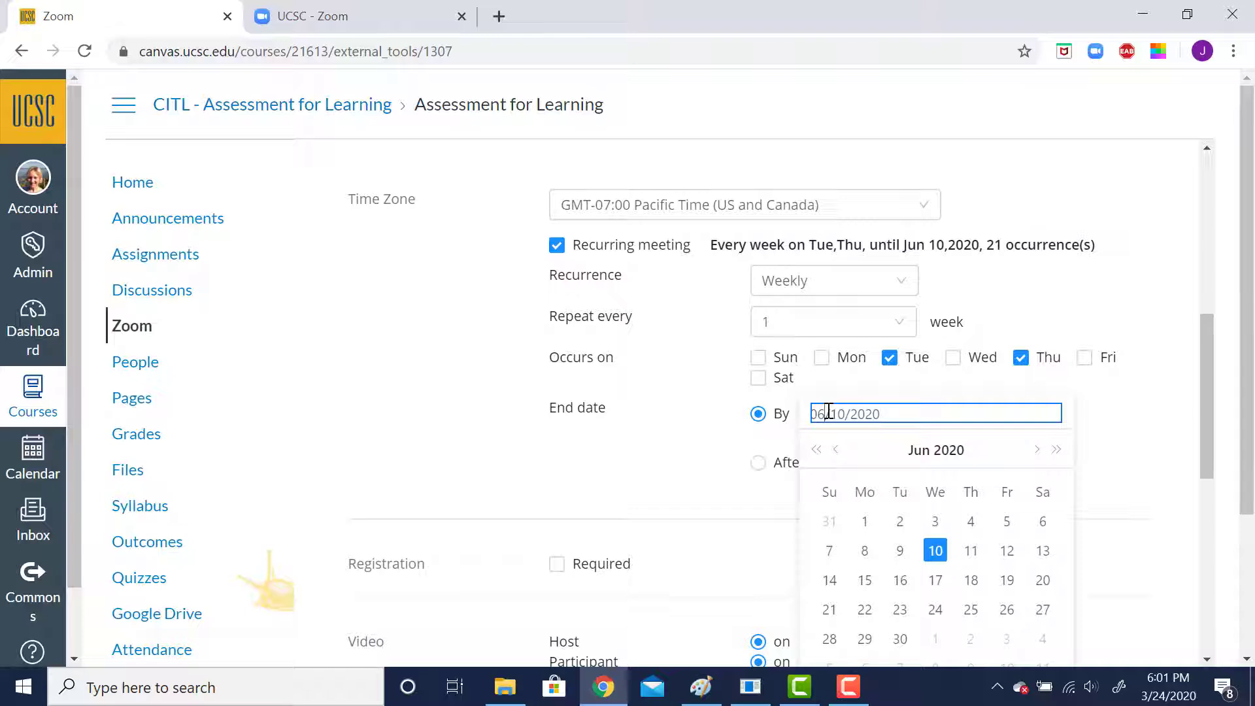
click(1006, 523)
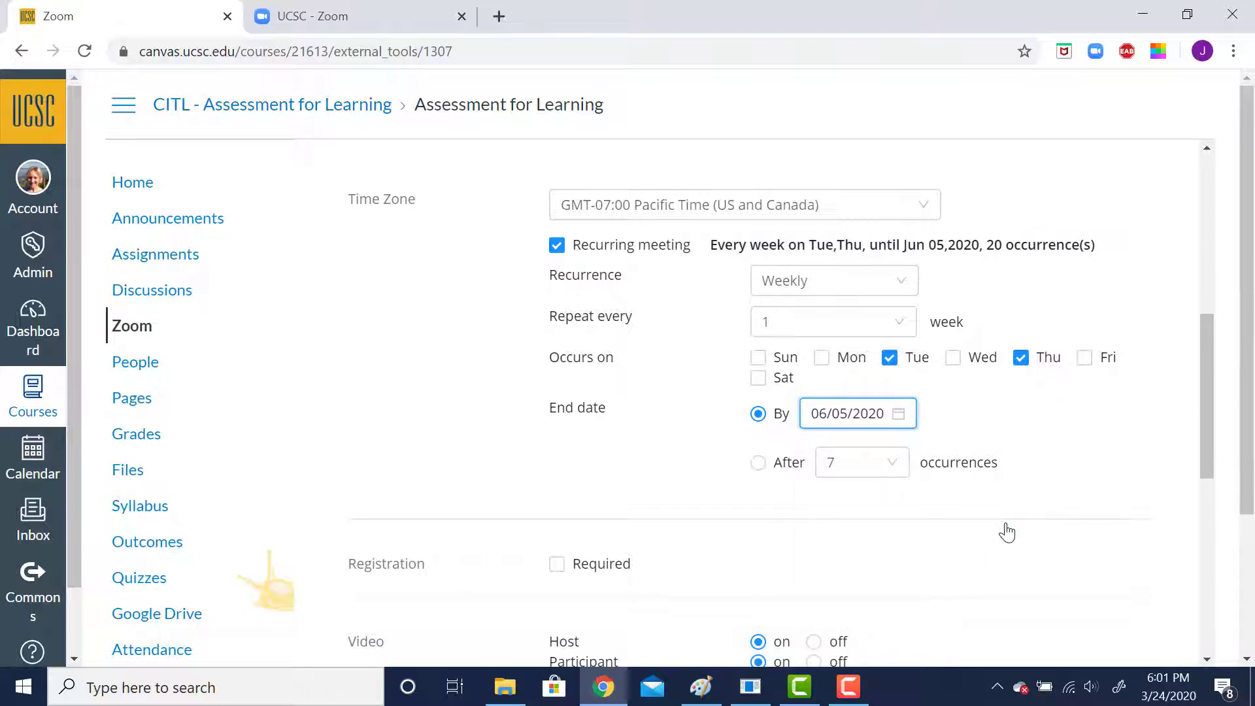
Require registration for the meeting, with attendees needing to register for each occurrence.
drag(1206, 386, 1200, 505)
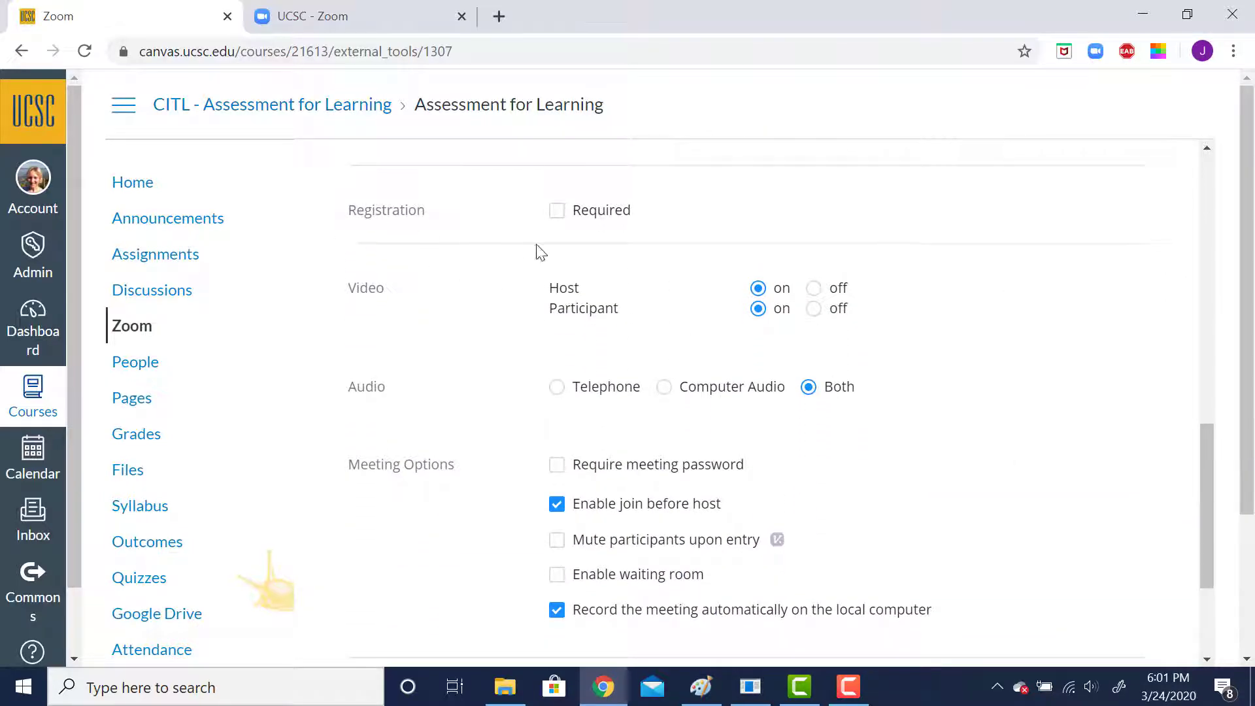
click(556, 211)
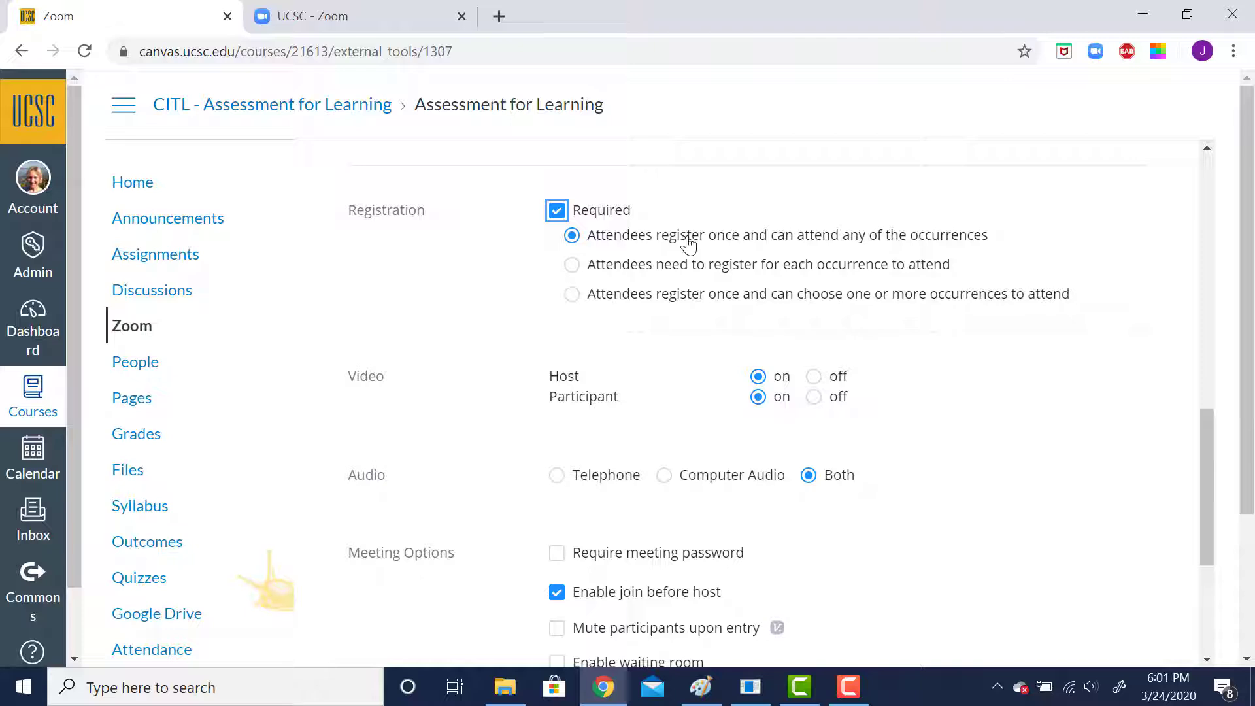
click(572, 265)
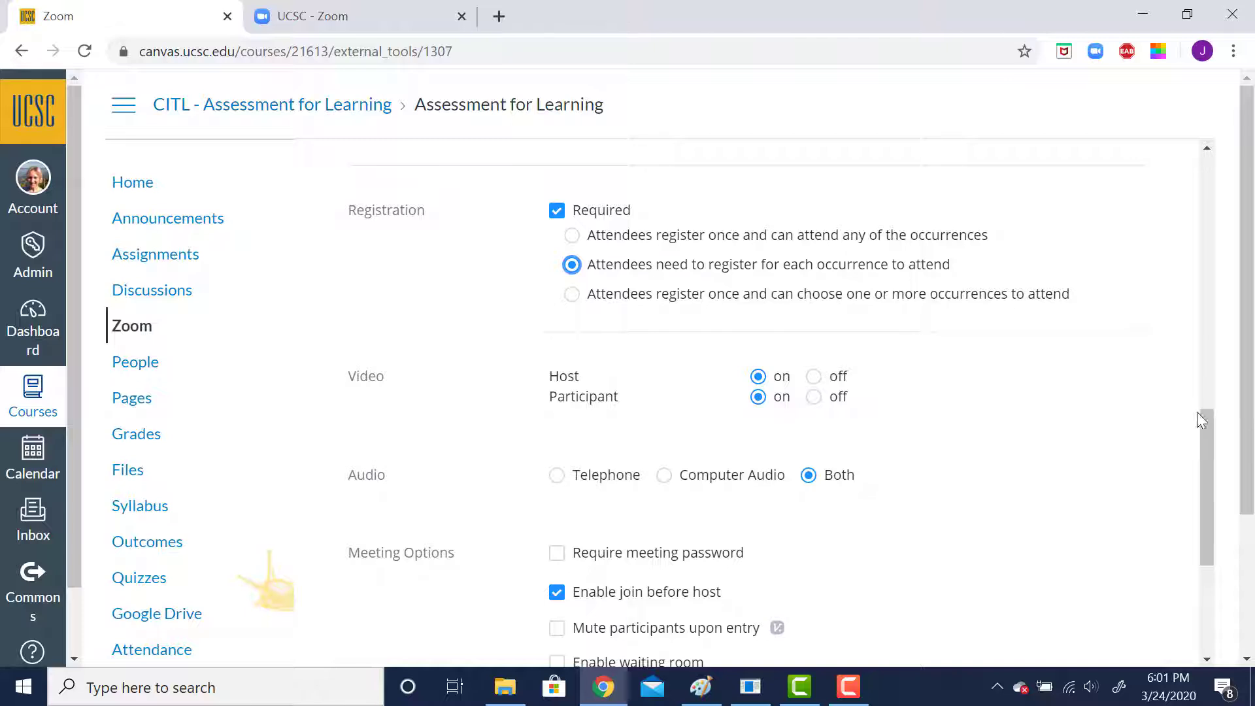
Turn the meeting video off for both the host and the participants.
drag(1206, 422, 1209, 477)
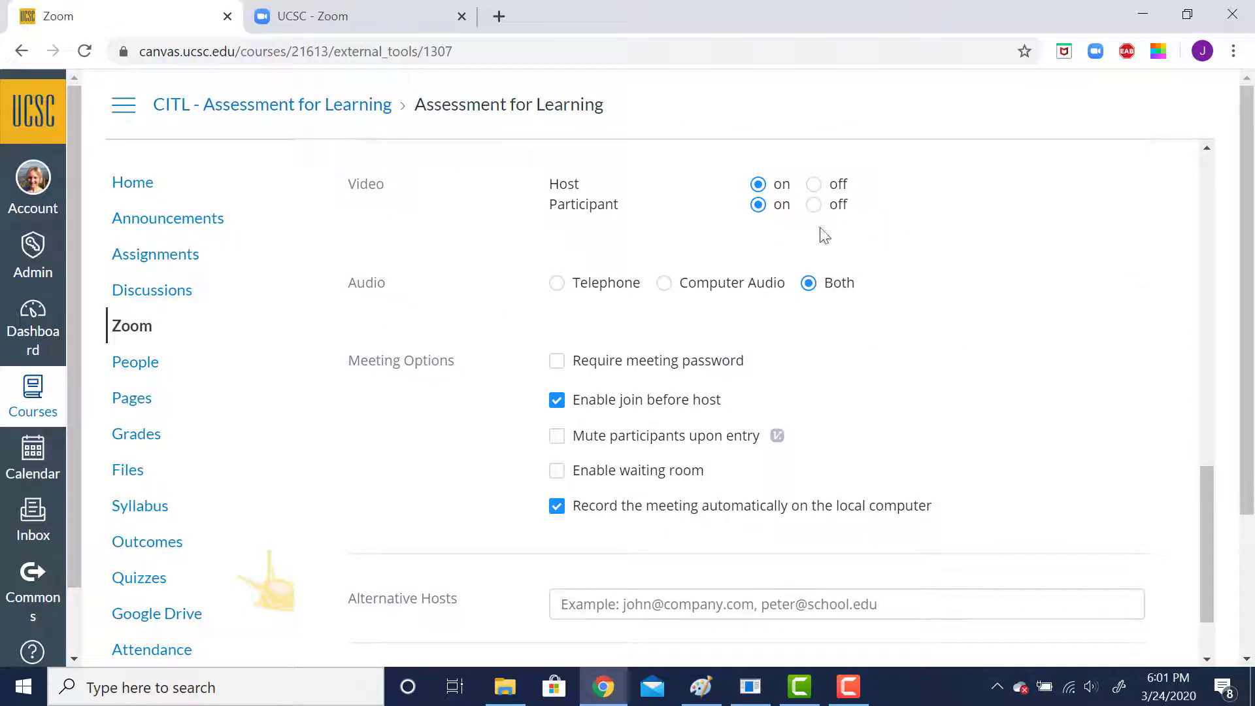
click(814, 185)
click(814, 205)
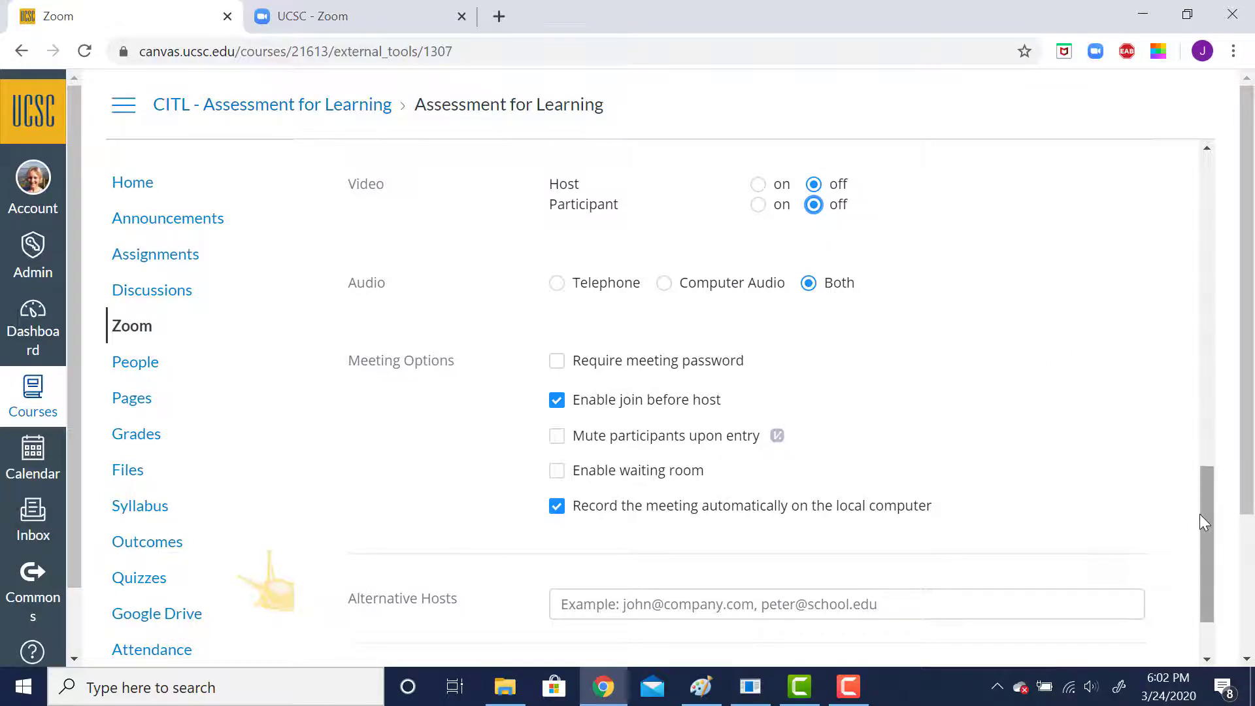
Enable muting participants upon entry in the meeting options.
drag(1200, 515, 1203, 550)
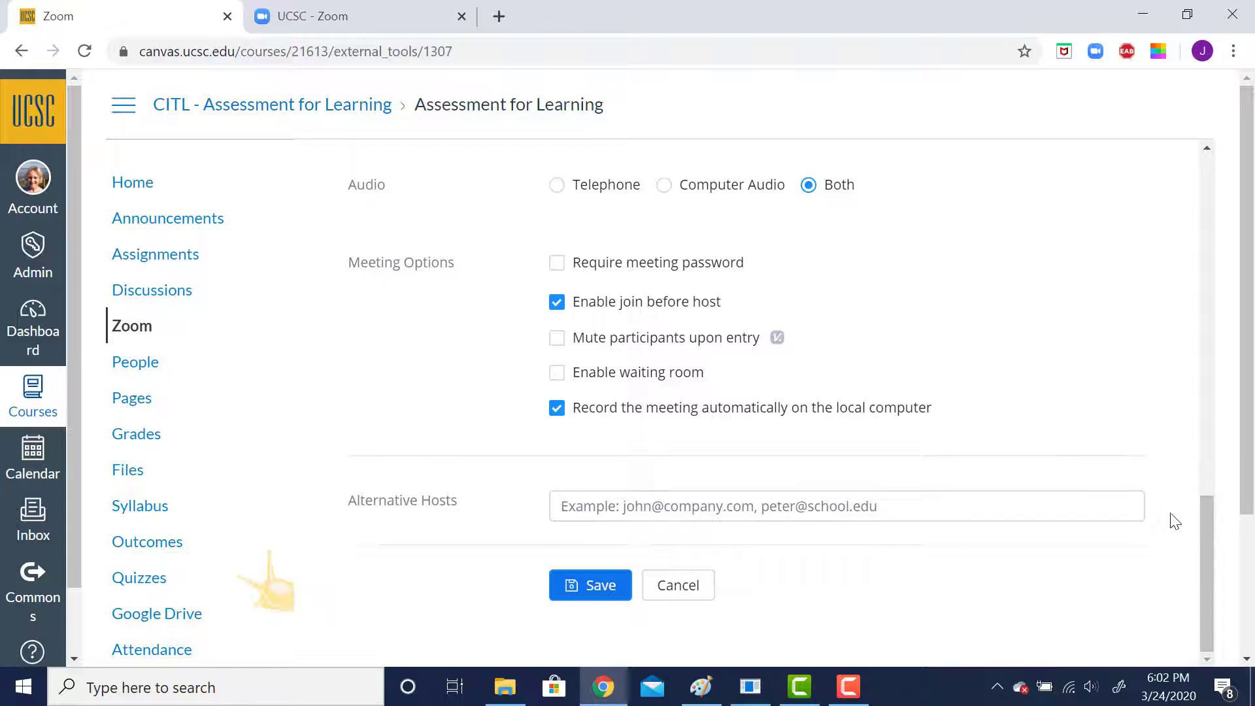
drag(1206, 528, 1183, 441)
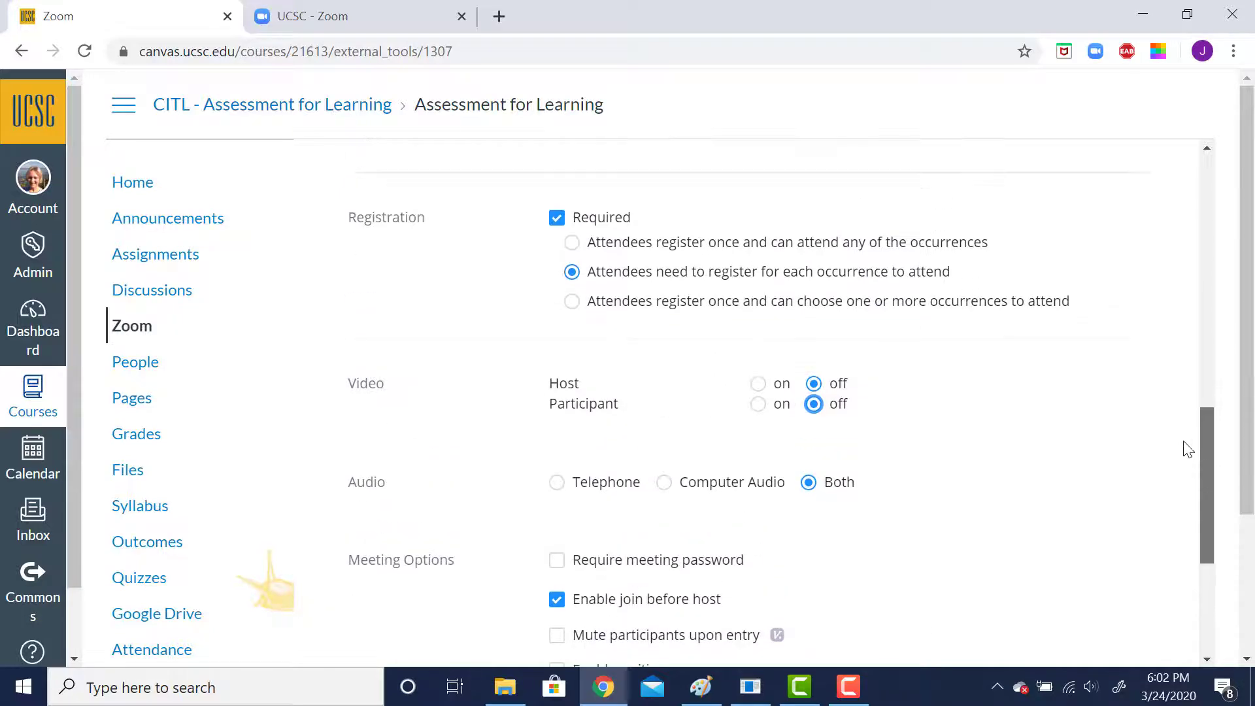
scroll(1190, 458, down, 5)
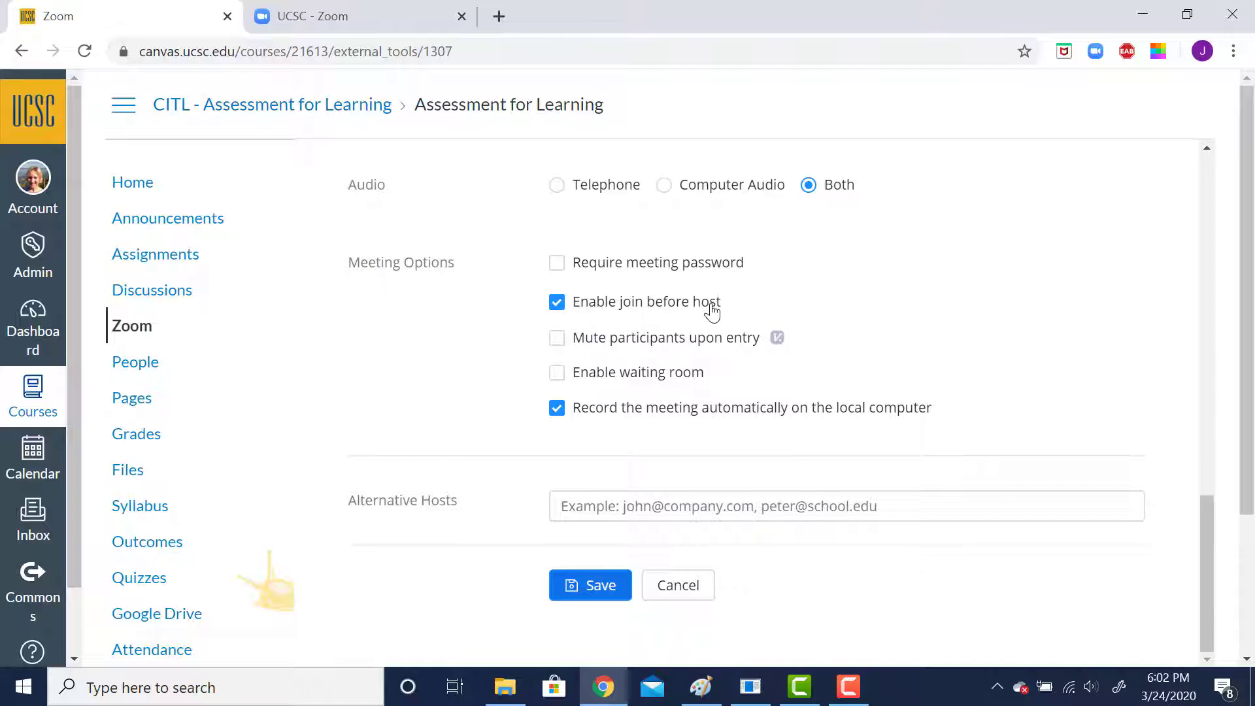
click(556, 340)
Save the recurring meeting with the alternative hosts left blank.
scroll(350, 412, down, 2)
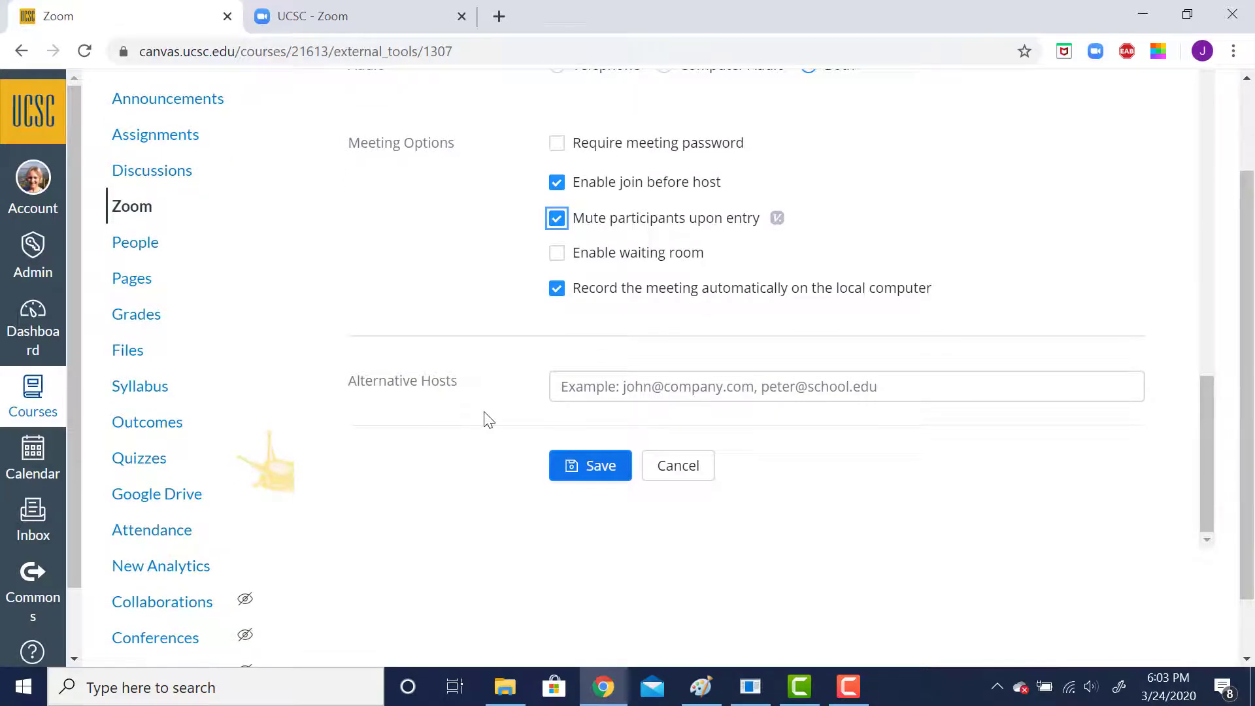
click(624, 387)
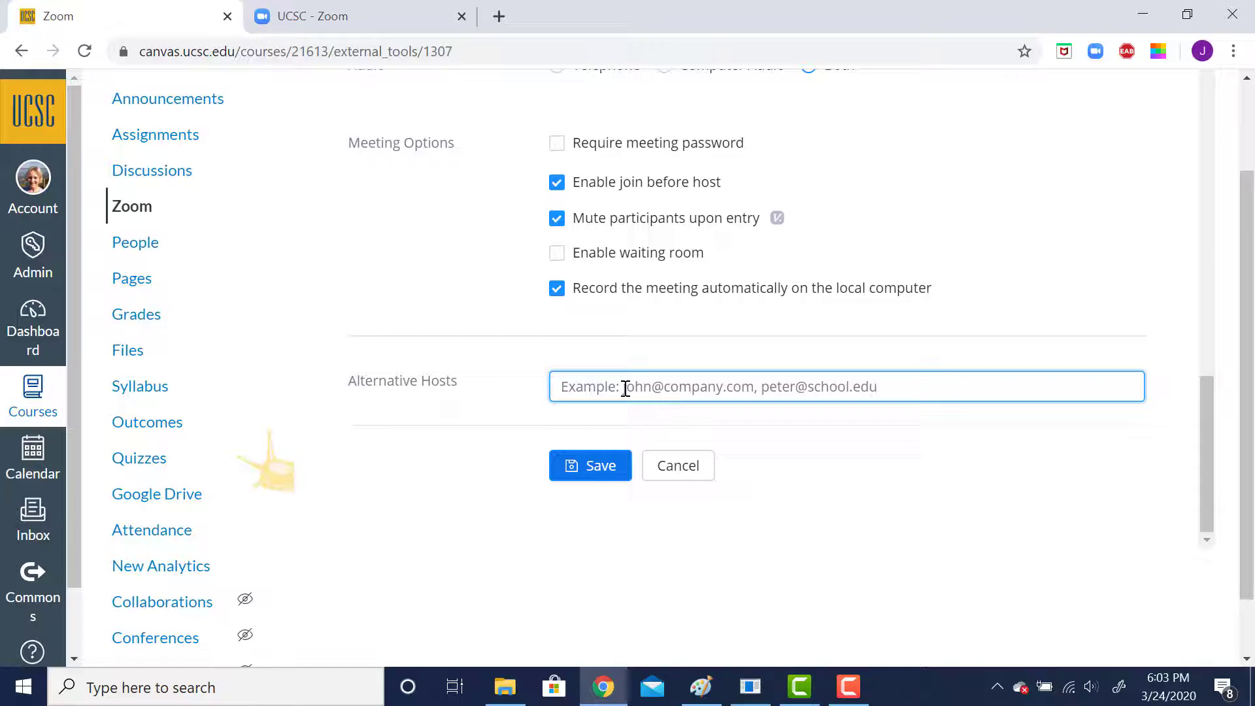
drag(1206, 486, 1191, 511)
click(593, 481)
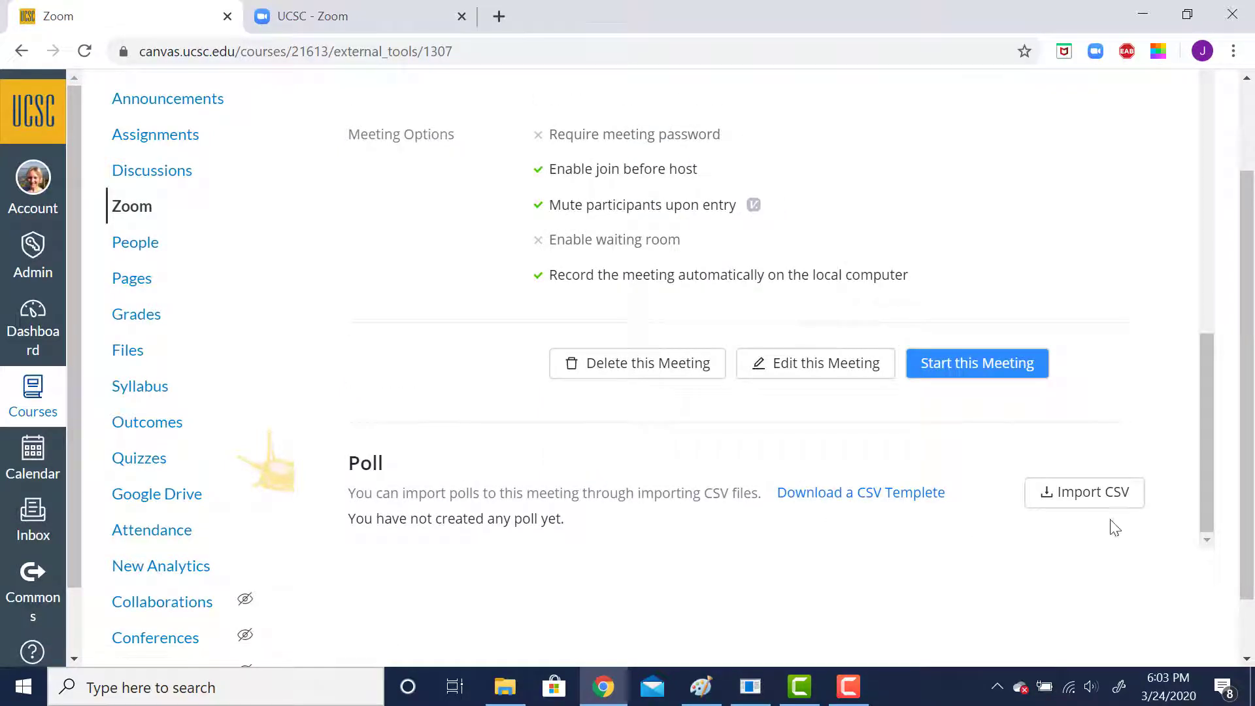
Edit the saved meeting to turn the host video on, and save the change.
drag(1209, 490, 1201, 319)
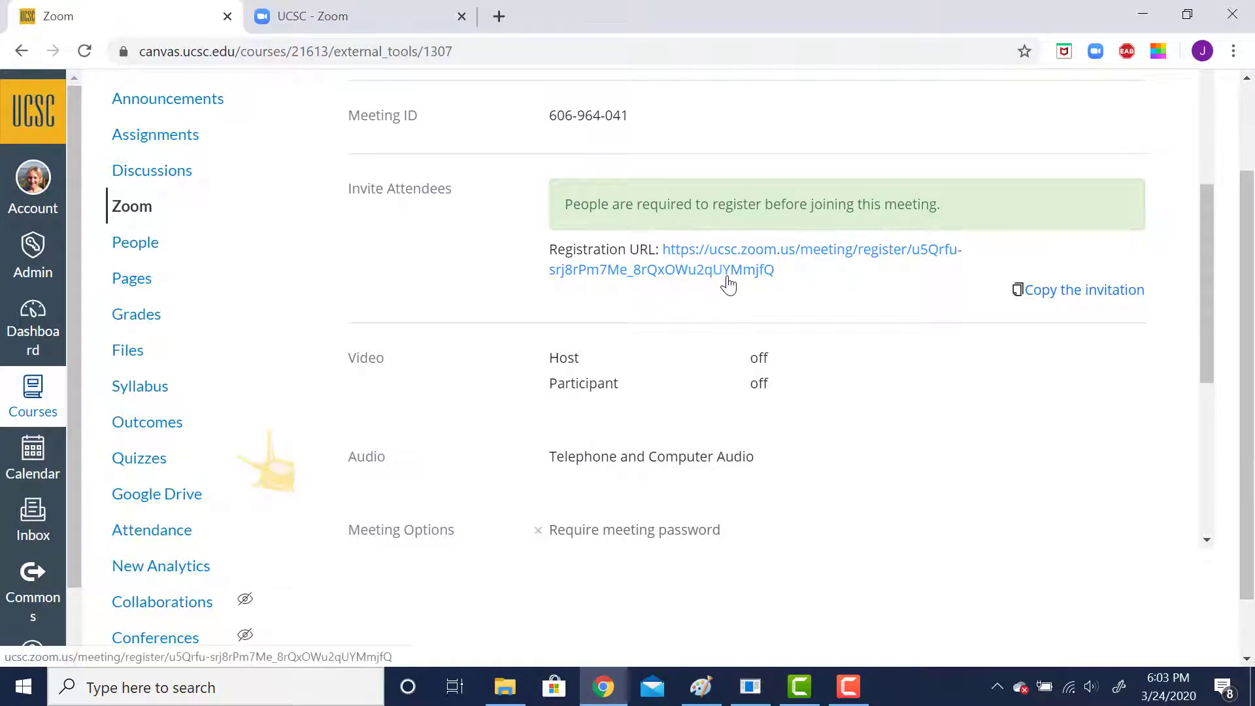
drag(1213, 292, 1212, 448)
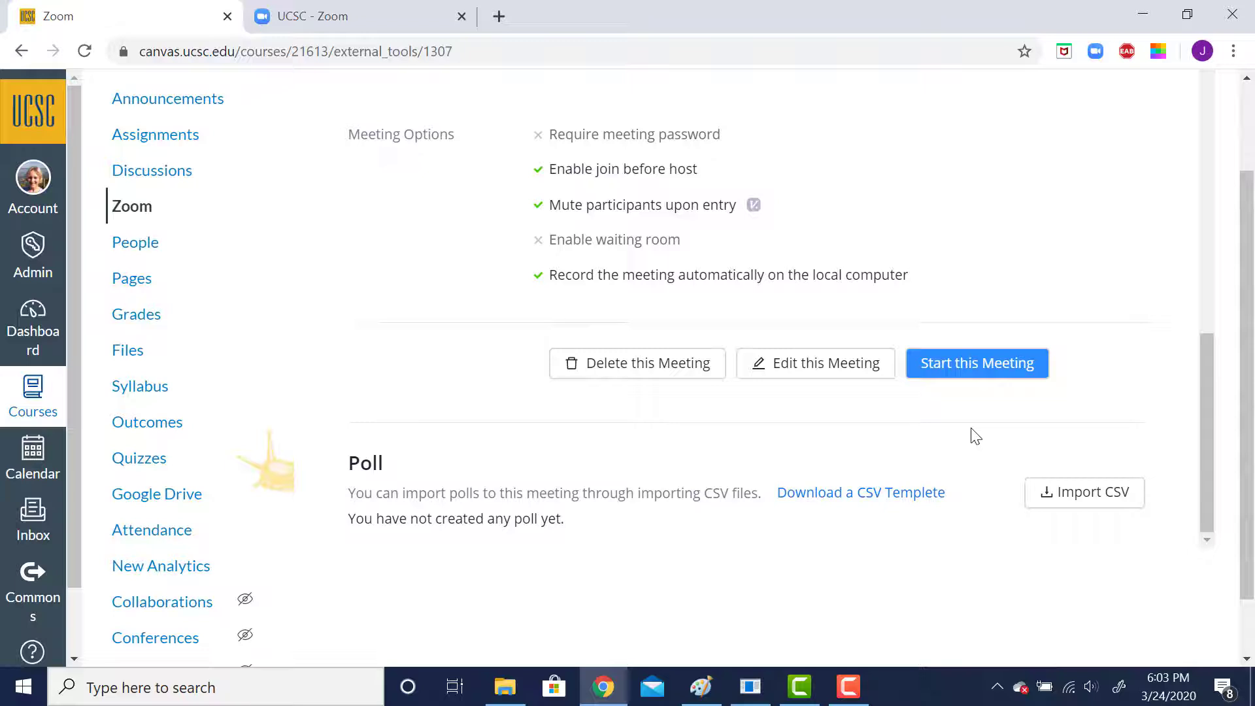
click(809, 376)
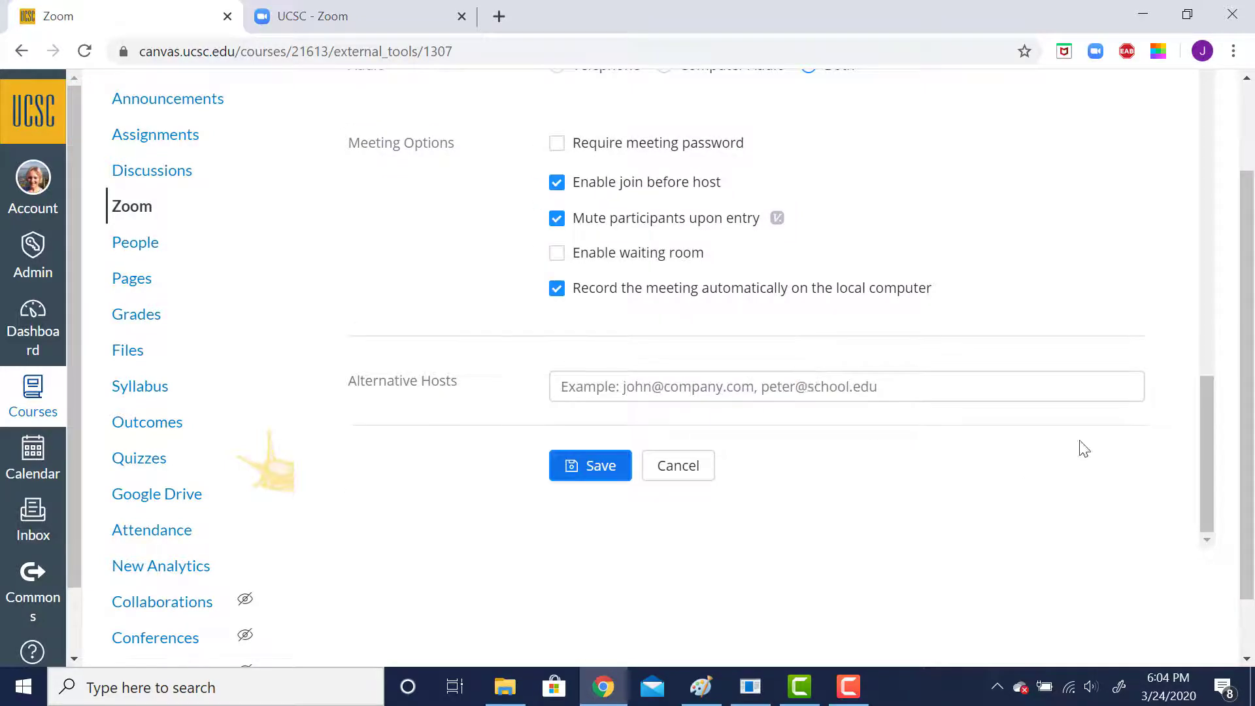
drag(1212, 472, 1141, 390)
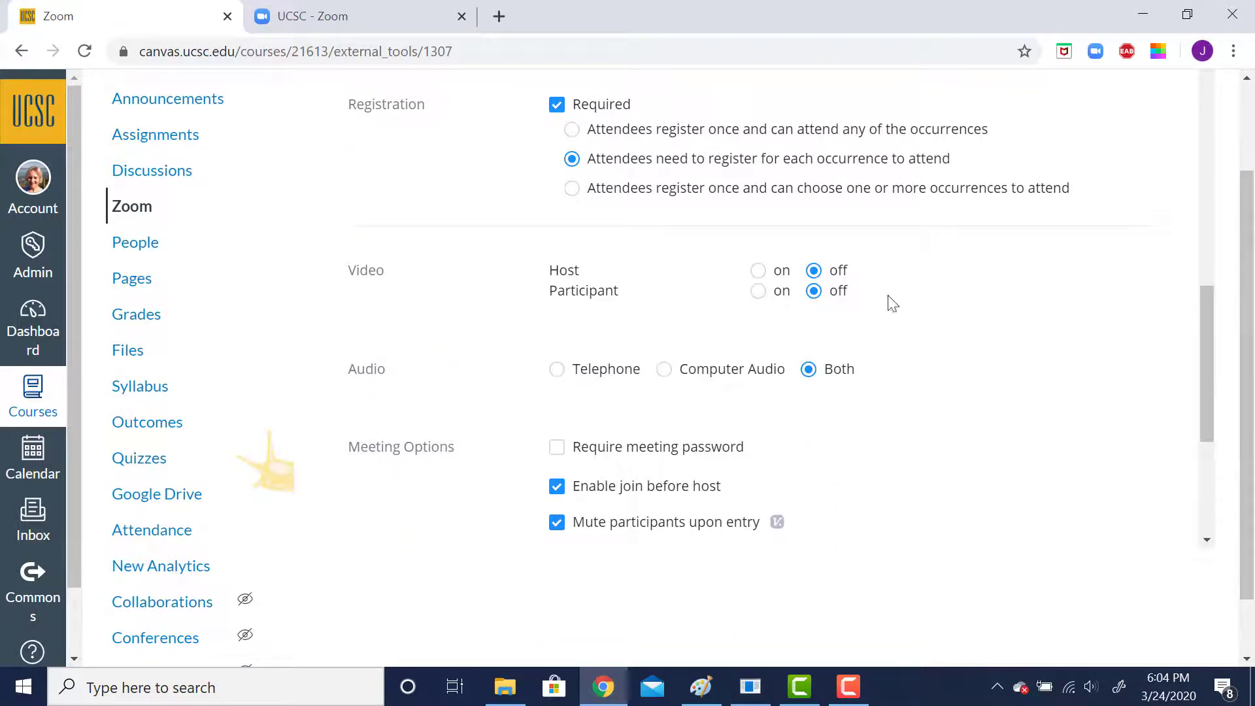
click(759, 272)
drag(1204, 310, 1197, 418)
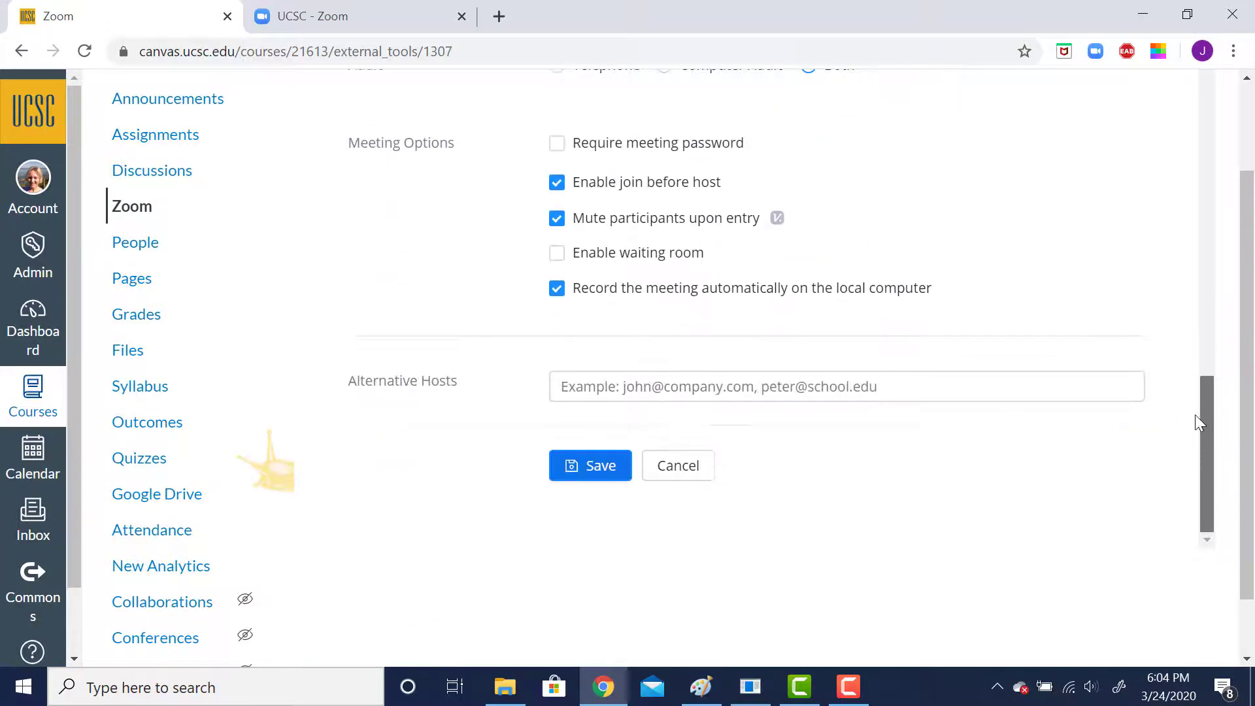
click(591, 469)
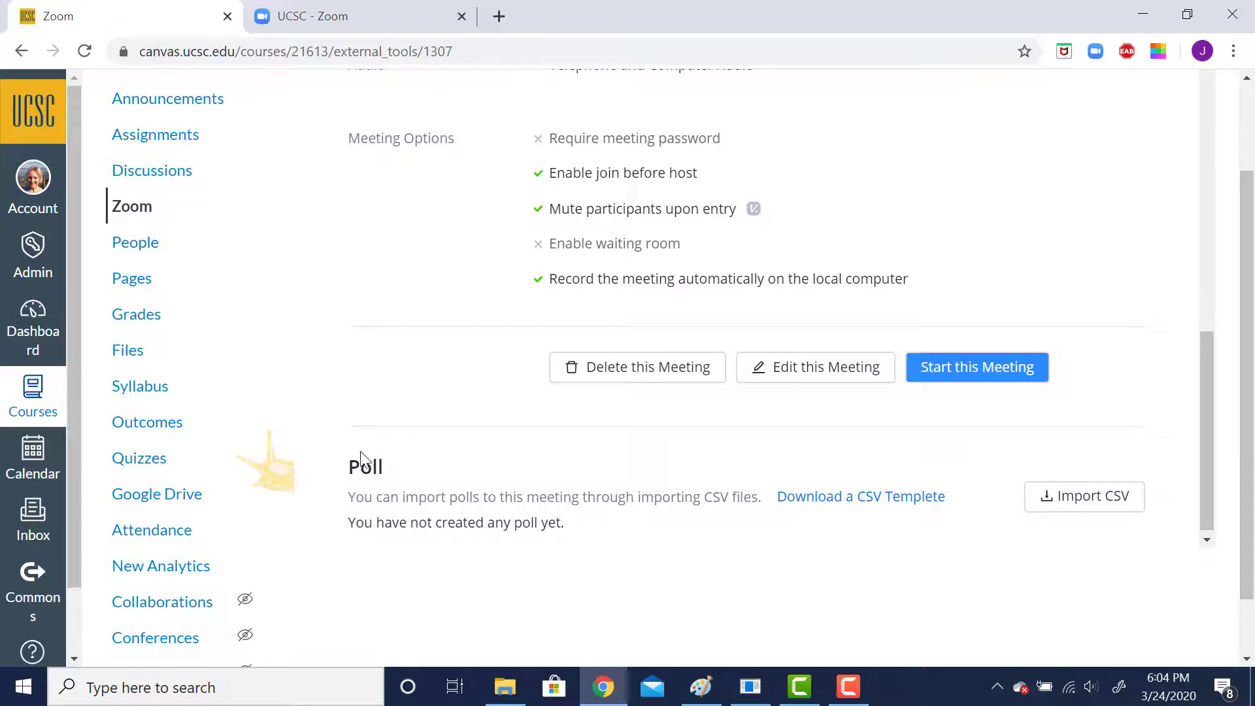
Open the Canvas calendar and view the details of the March 31 Zoom lecture event.
click(34, 466)
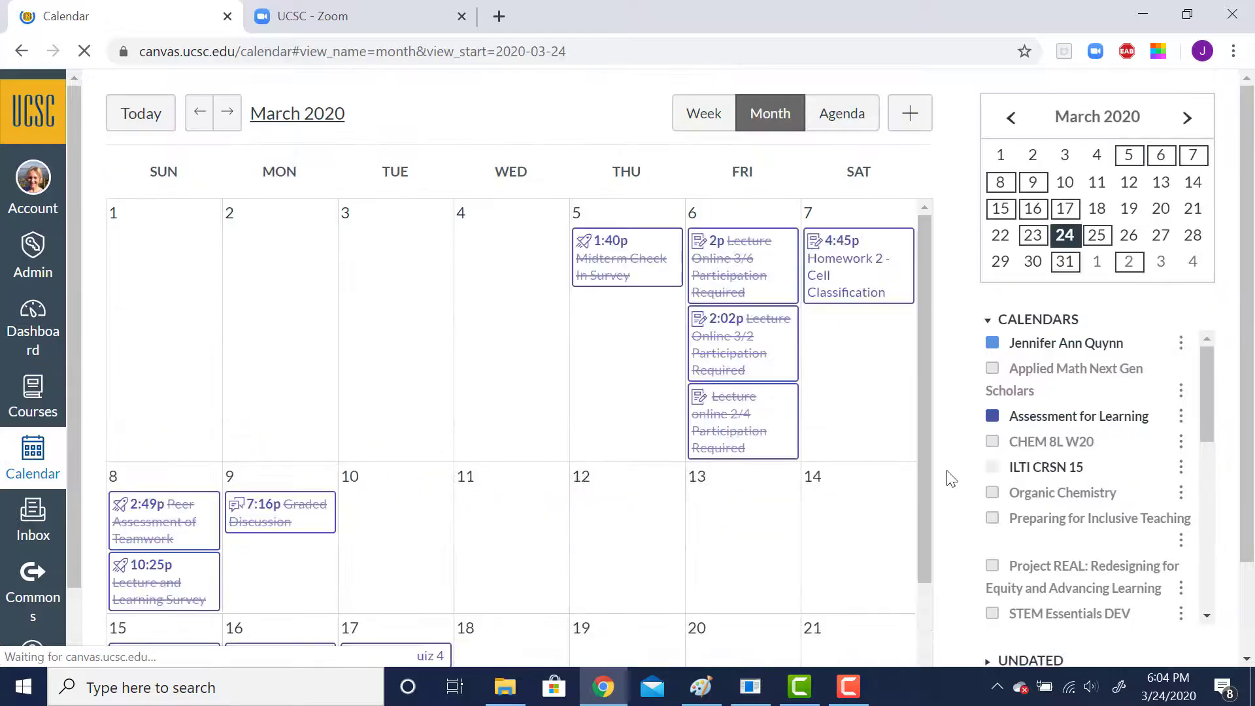
scroll(1250, 301, down, 2)
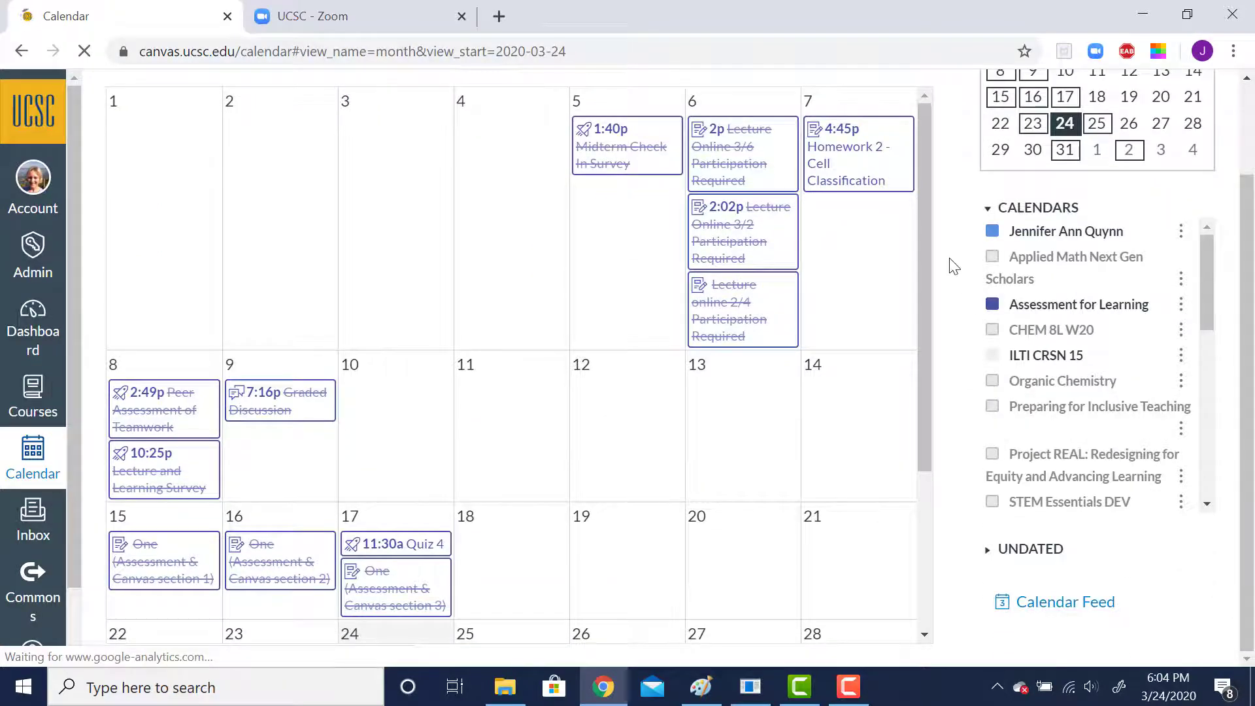
scroll(918, 288, down, 2)
drag(913, 308, 918, 448)
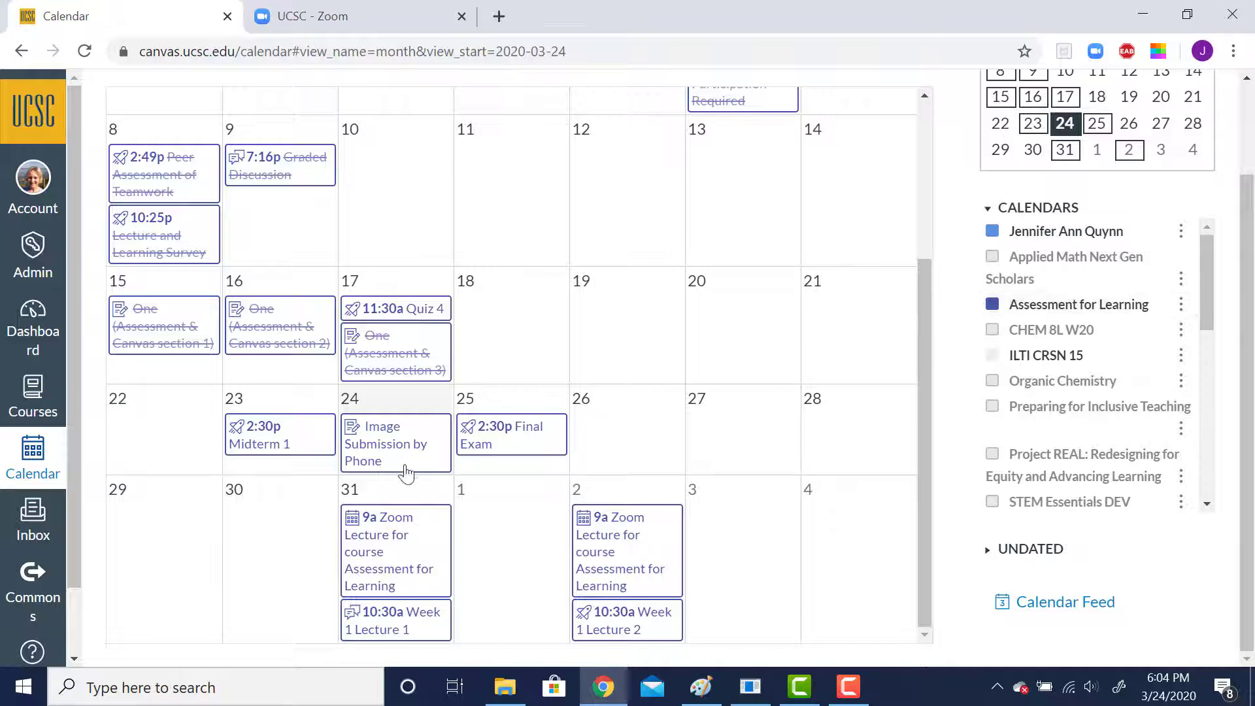
click(403, 544)
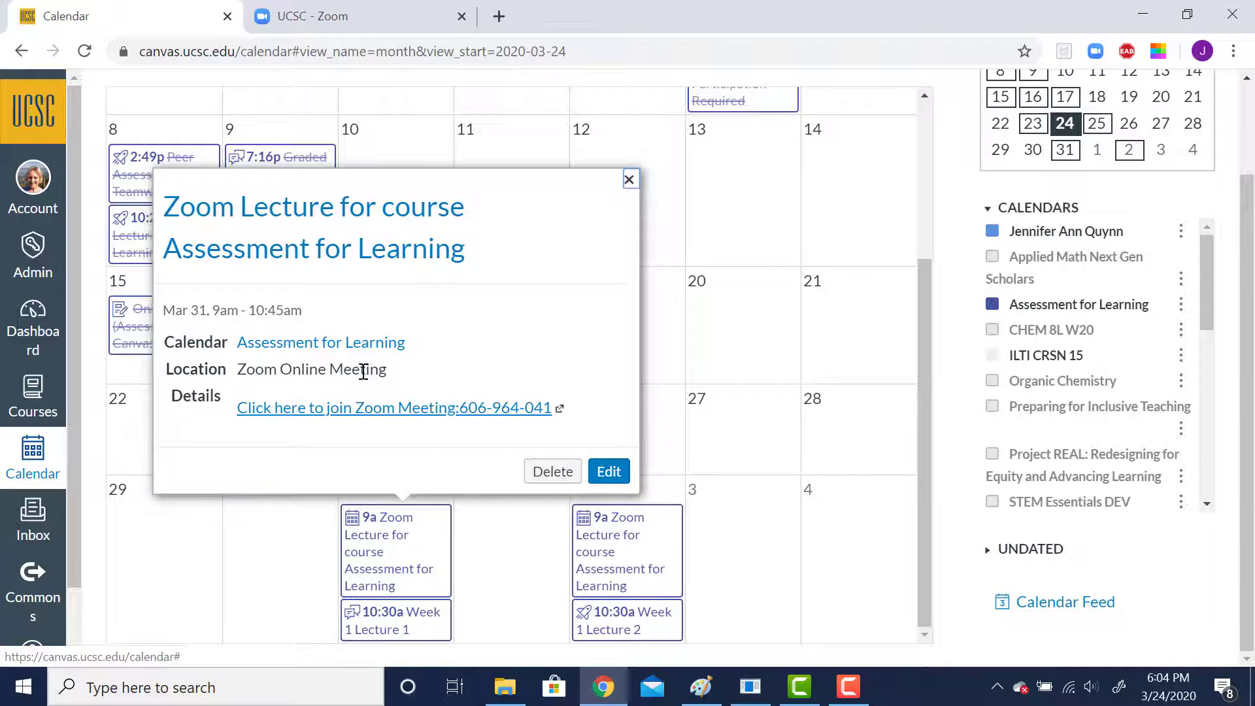
Open the registration page from the event's join link and examine its name and email address fields.
click(370, 416)
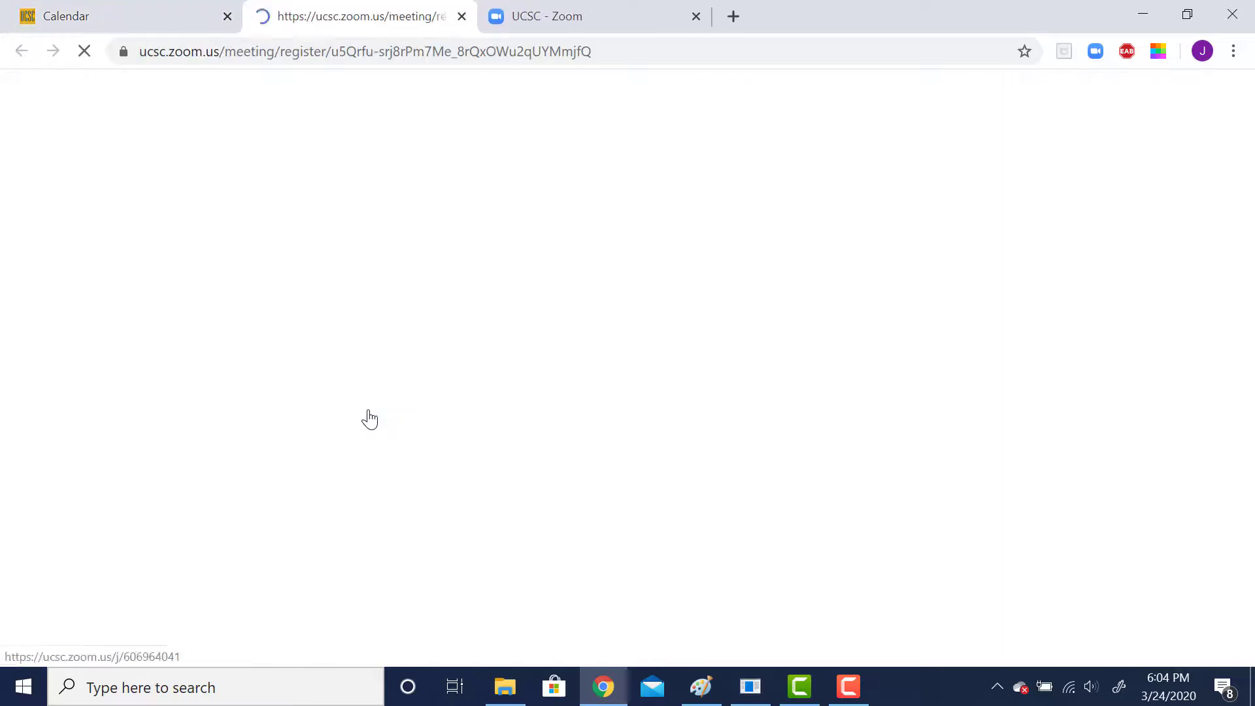
scroll(1250, 242, down, 2)
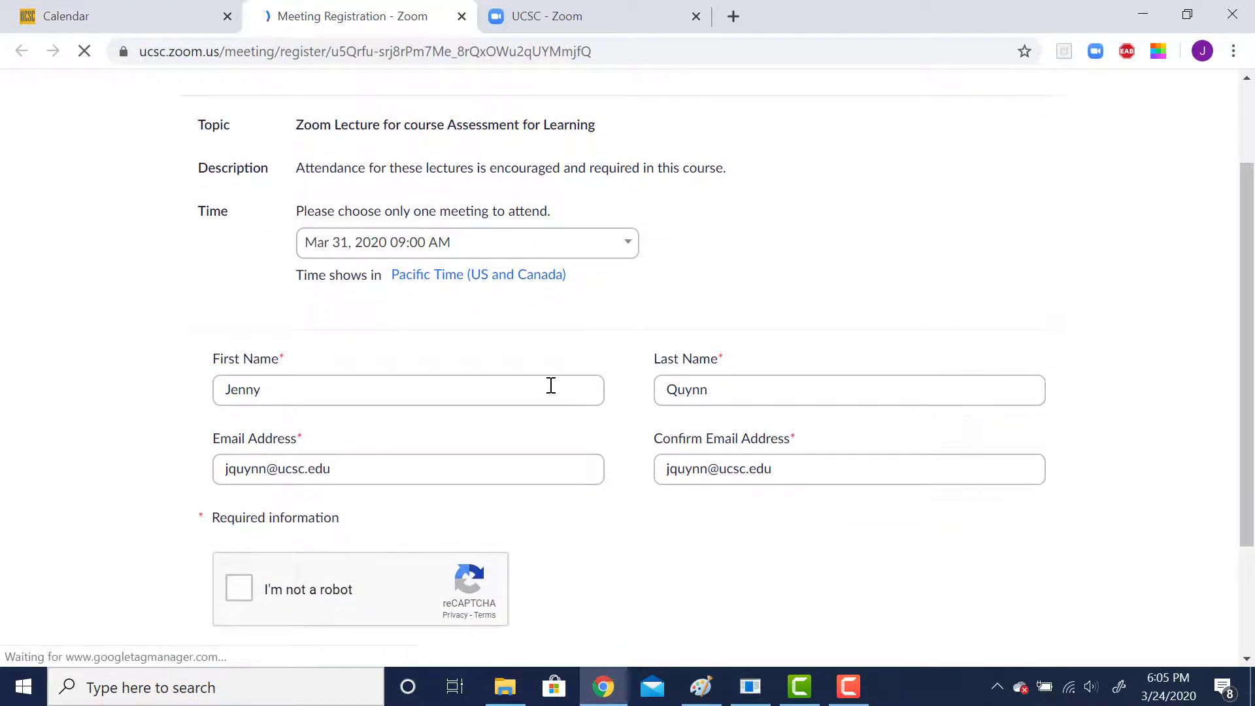
click(549, 387)
click(791, 383)
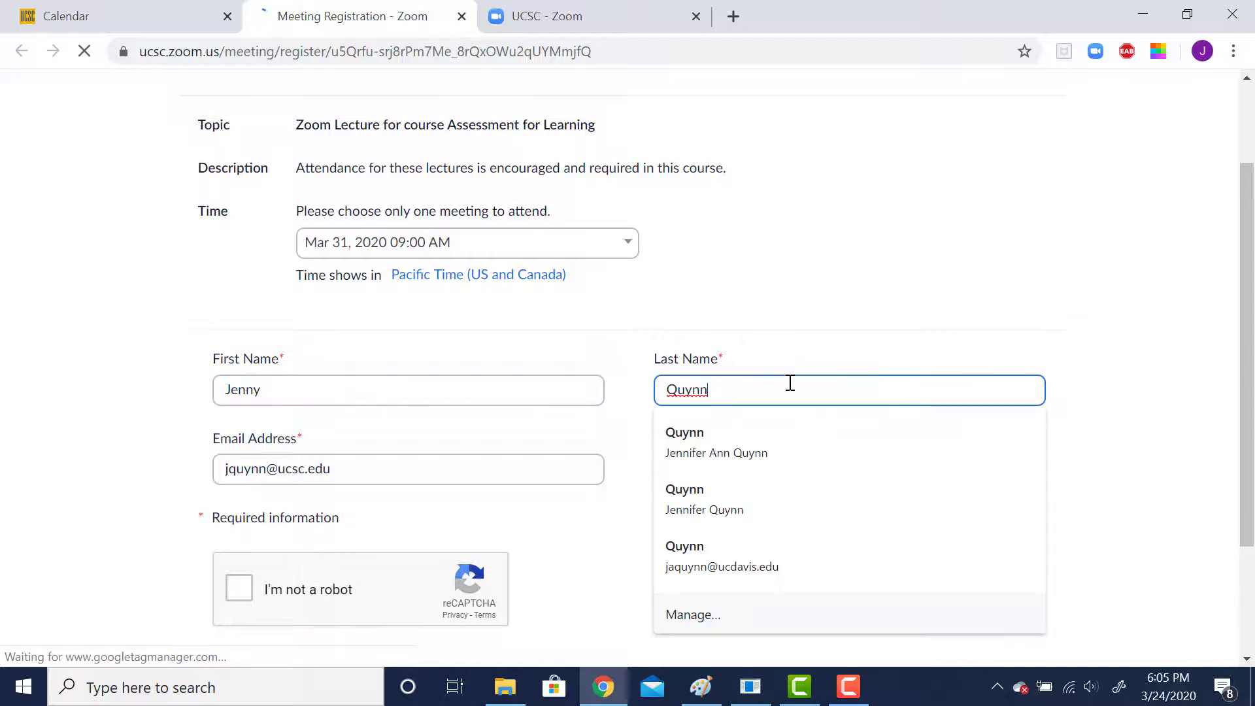
click(376, 461)
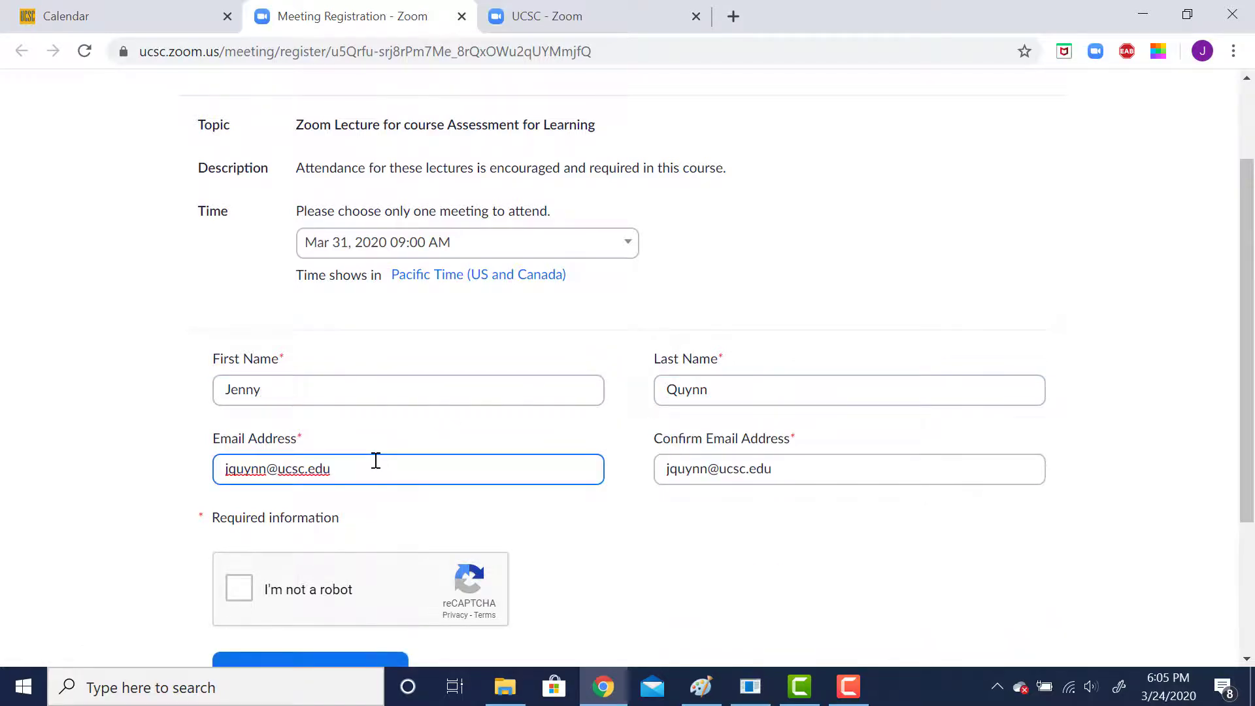
click(357, 391)
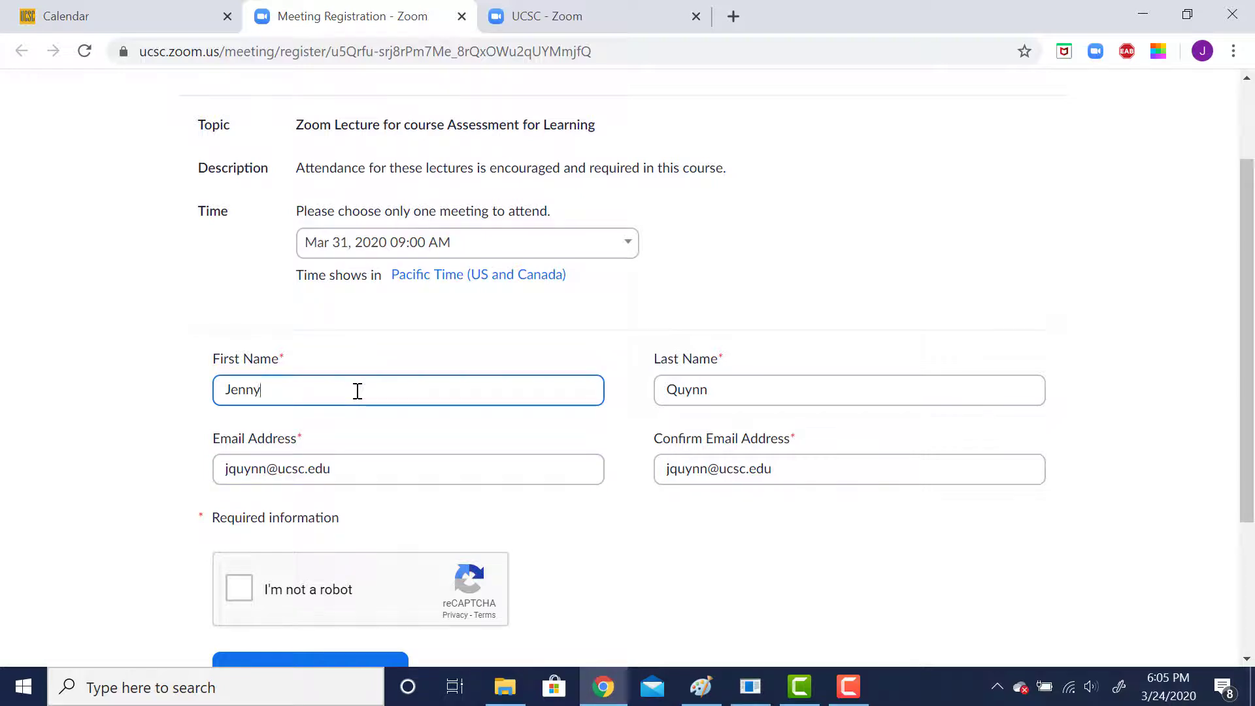
click(745, 385)
click(394, 469)
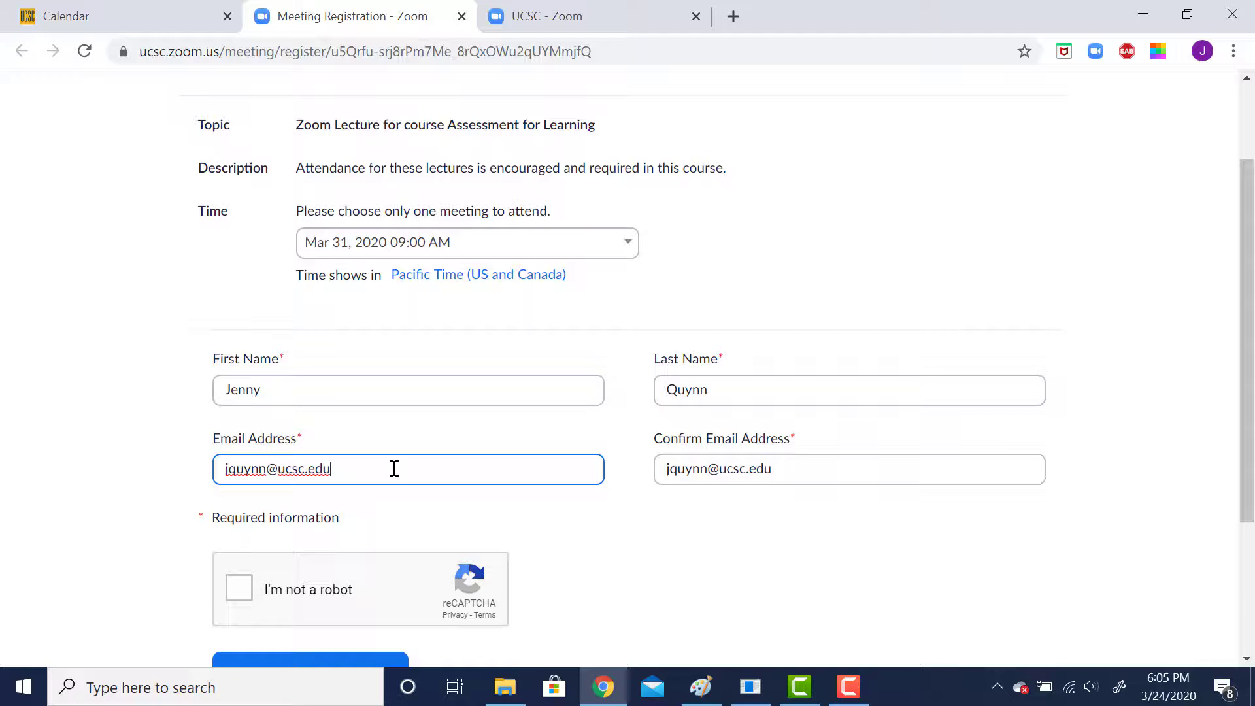
click(307, 378)
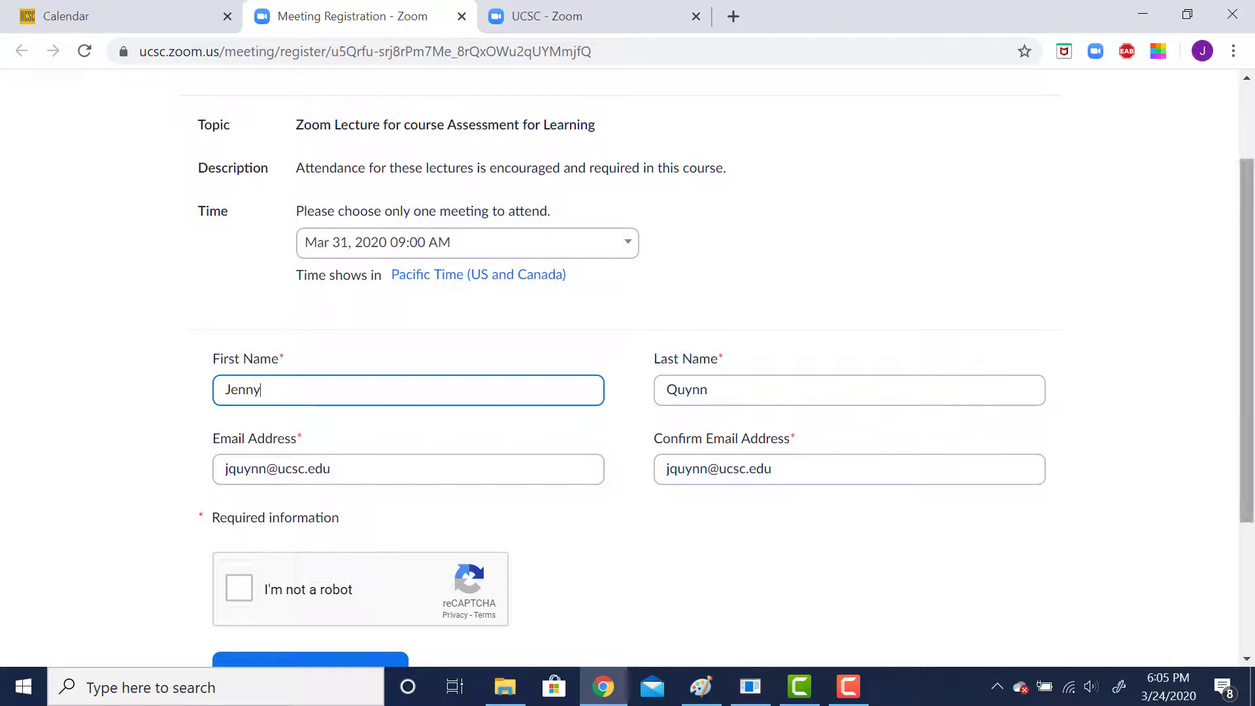
Complete the robot check on the registration form and submit the registration for the March 31 Zoom lecture.
scroll(1238, 518, down, 3)
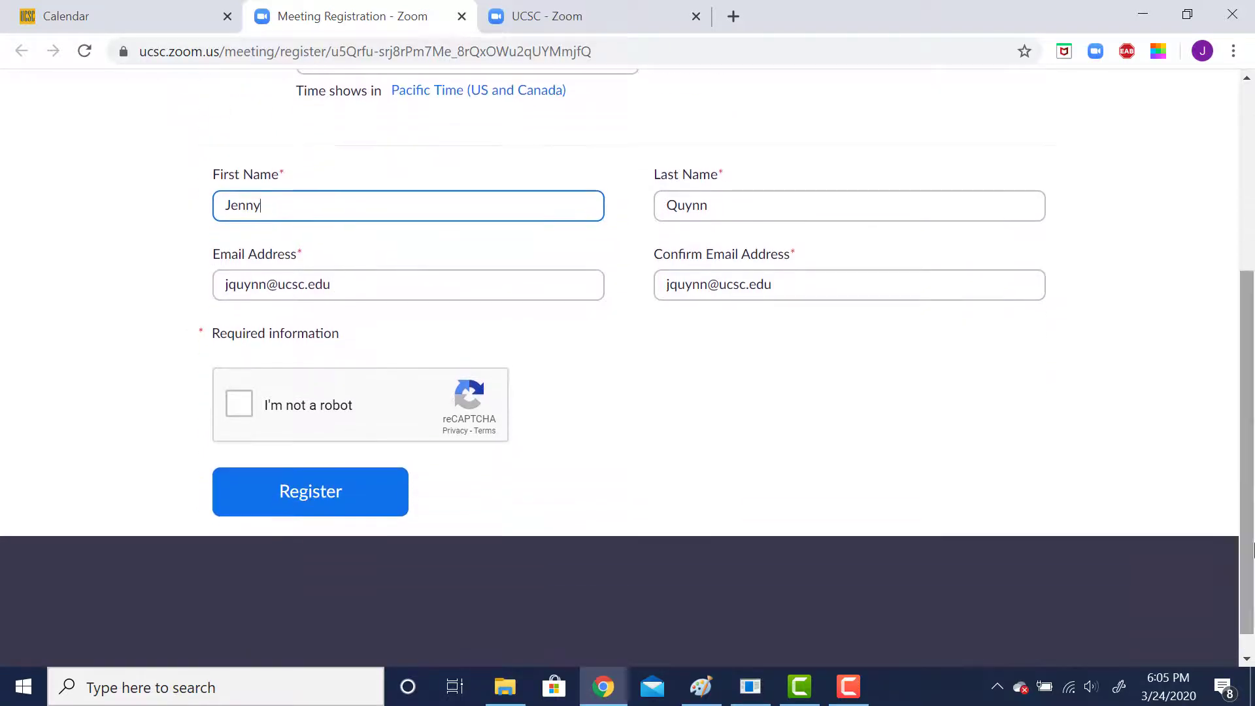
click(260, 514)
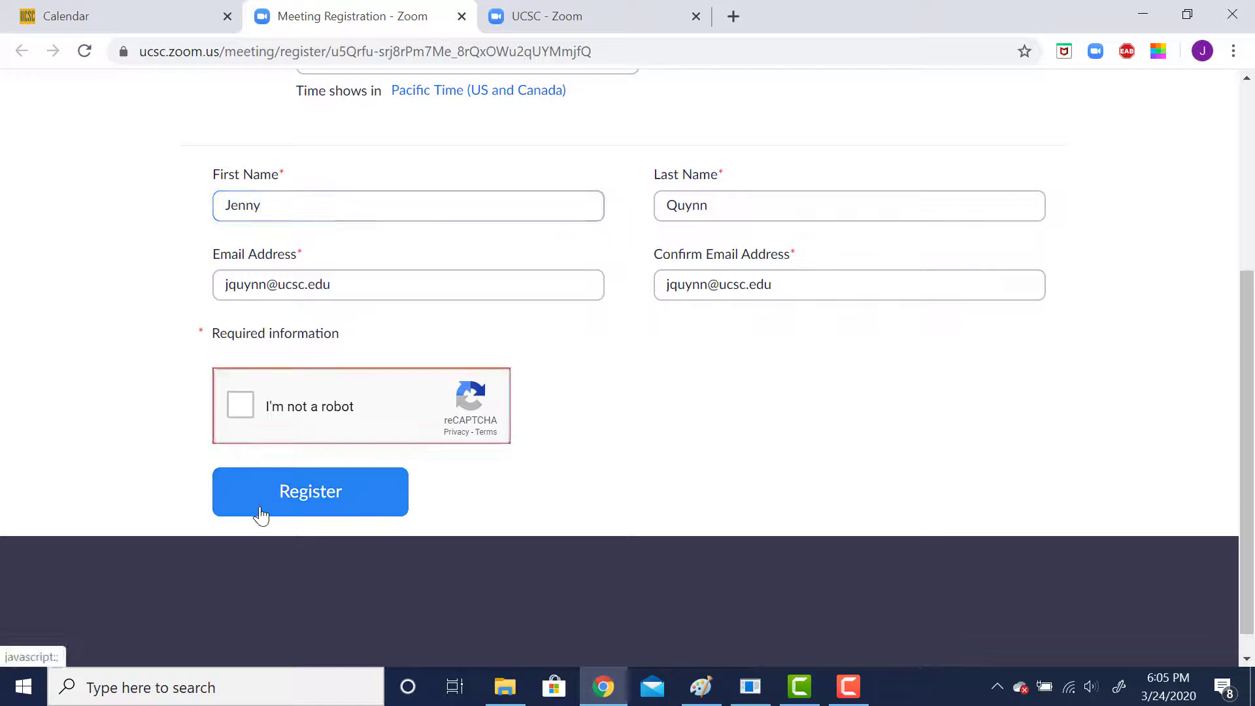
click(241, 409)
click(296, 494)
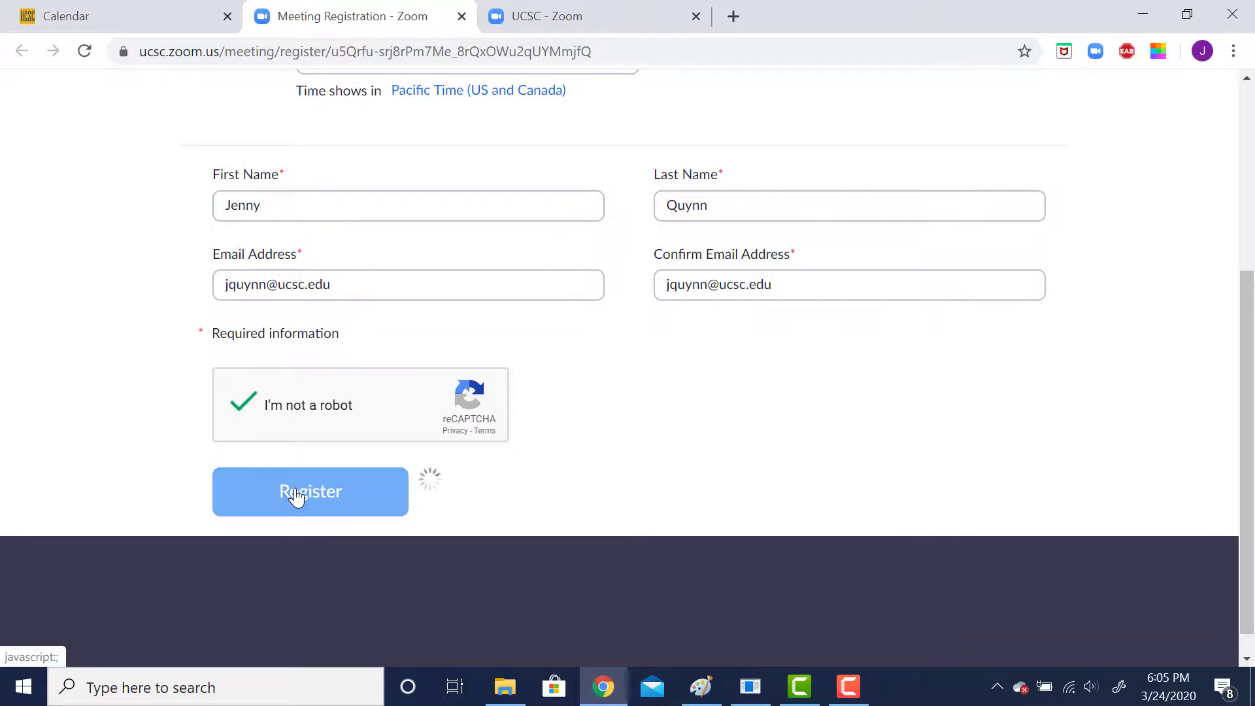
Return to the Zoom meetings of the Canvas course Assessment for Learning and delete just the Thursday, April 16 occurrence of the recurring lecture.
click(595, 488)
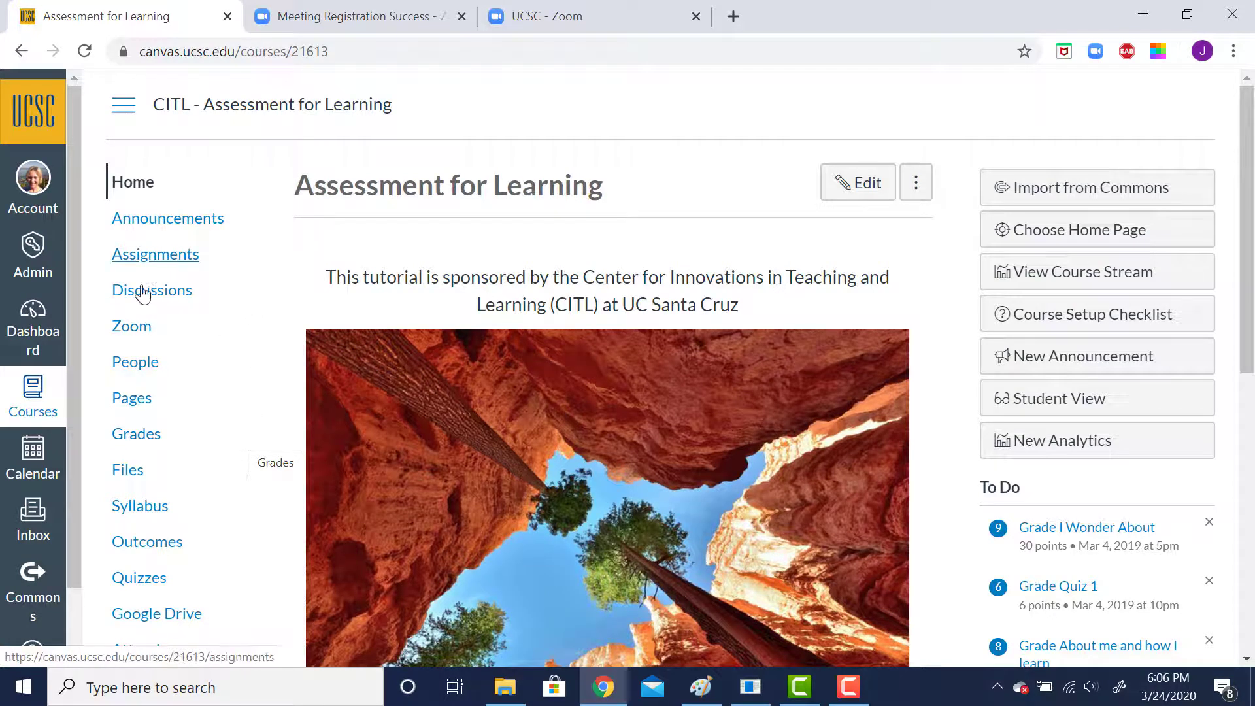
click(126, 330)
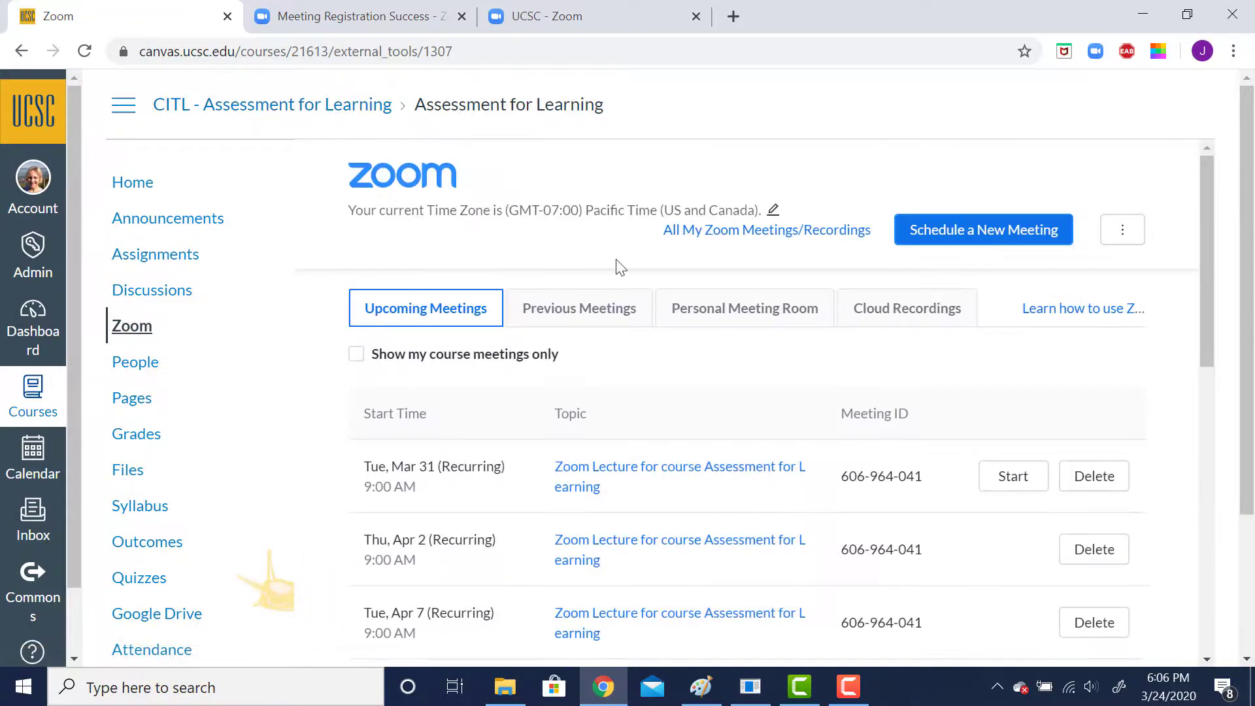
drag(1208, 167, 1200, 392)
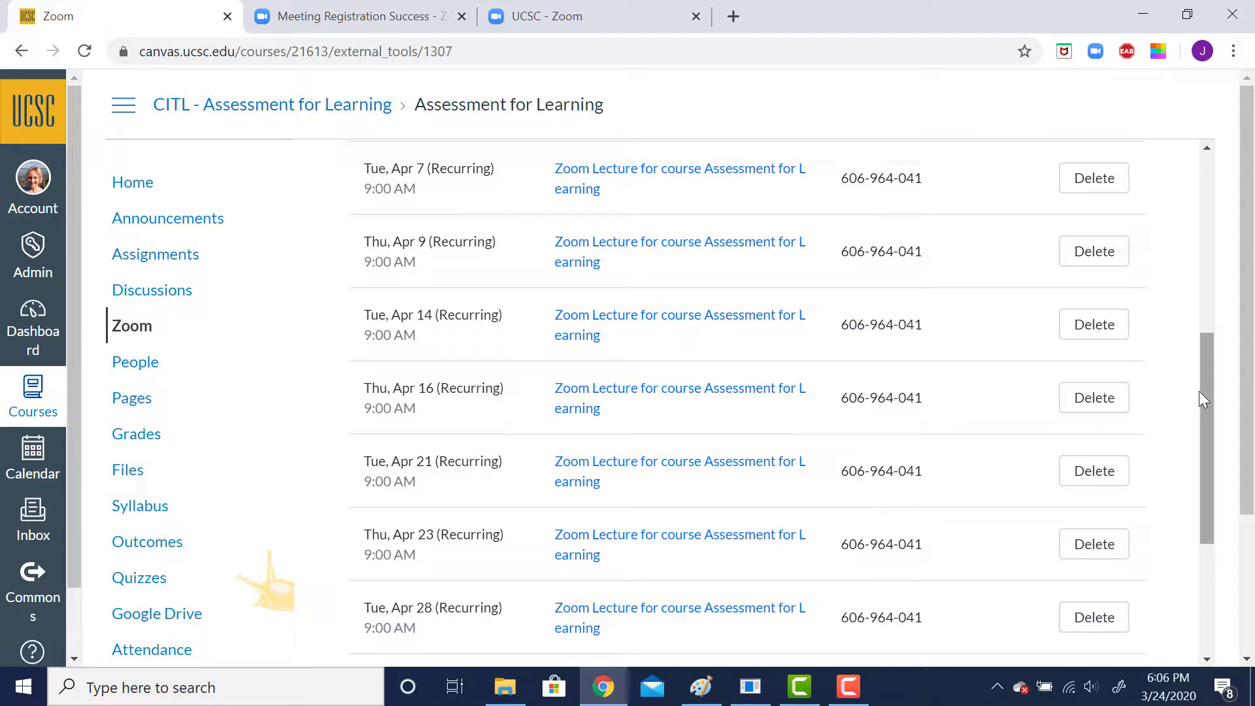
click(1089, 404)
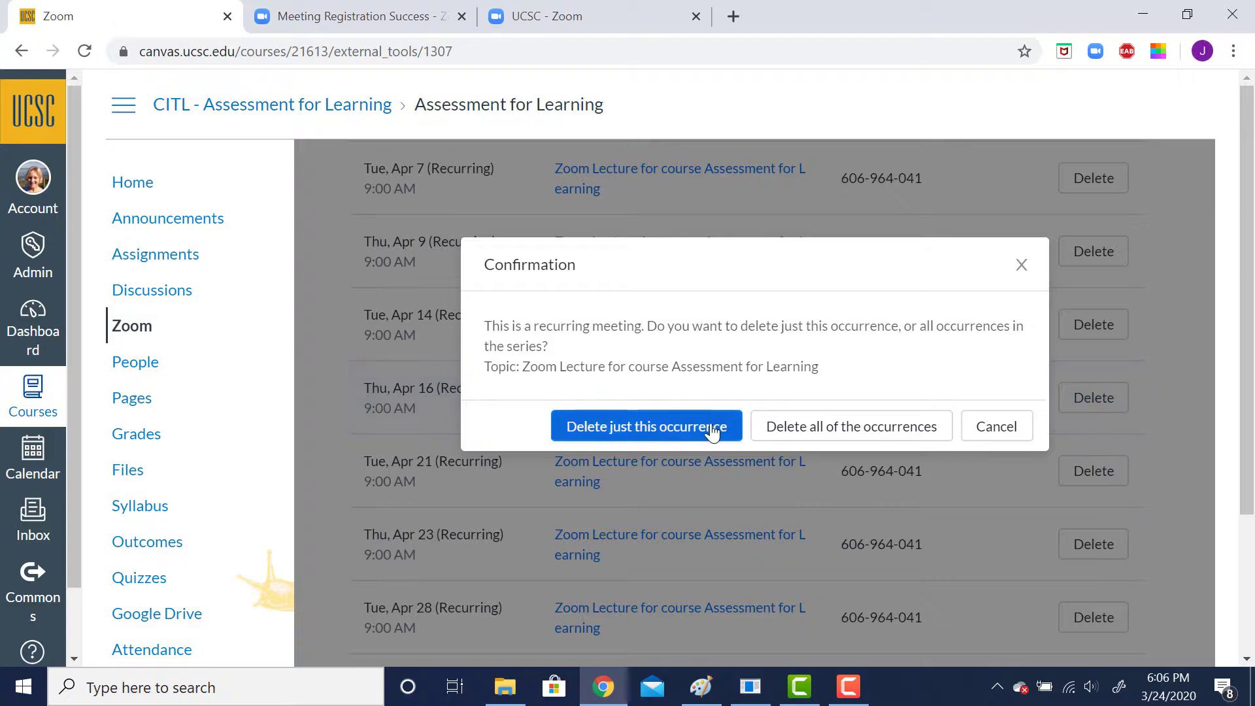
click(682, 433)
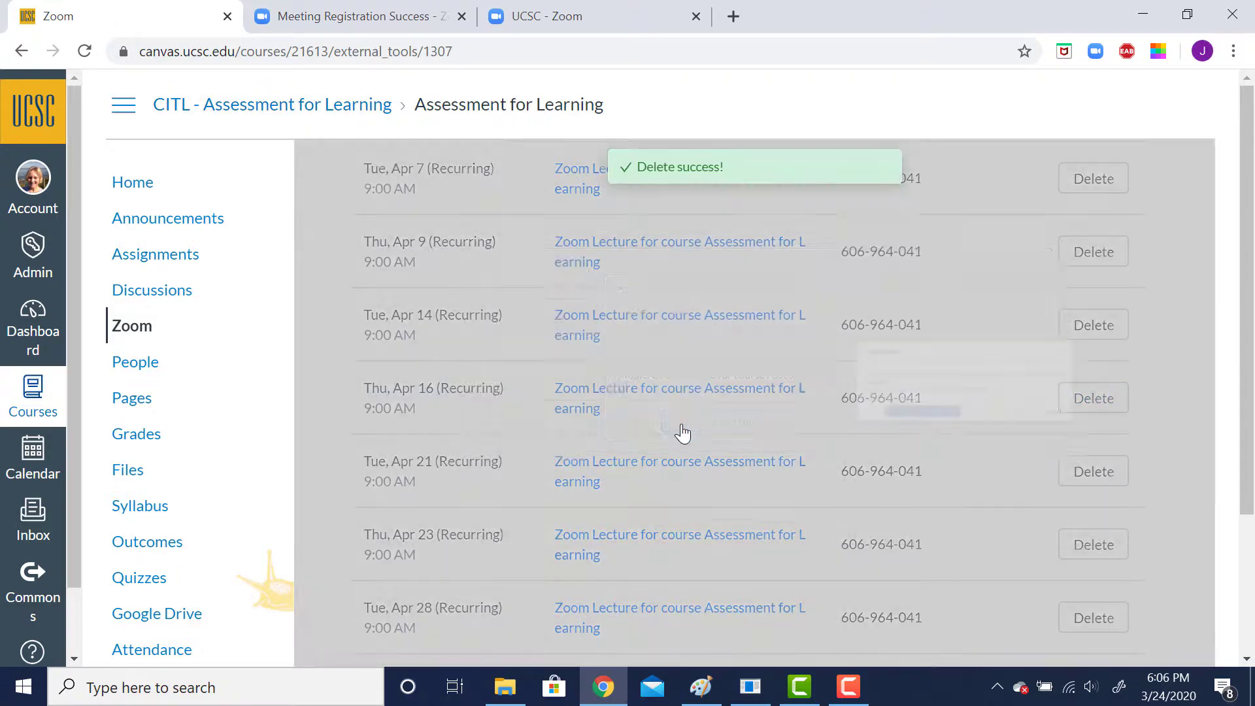